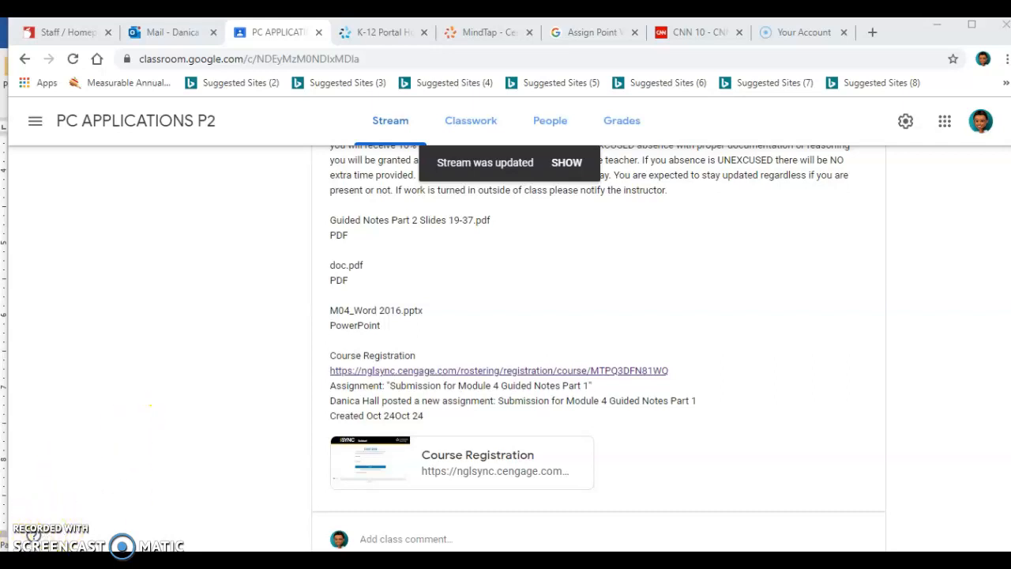
- Launch Word 2016 and start with a blank document
{"action": "mouse_move", "coordinate": [233, 560]}
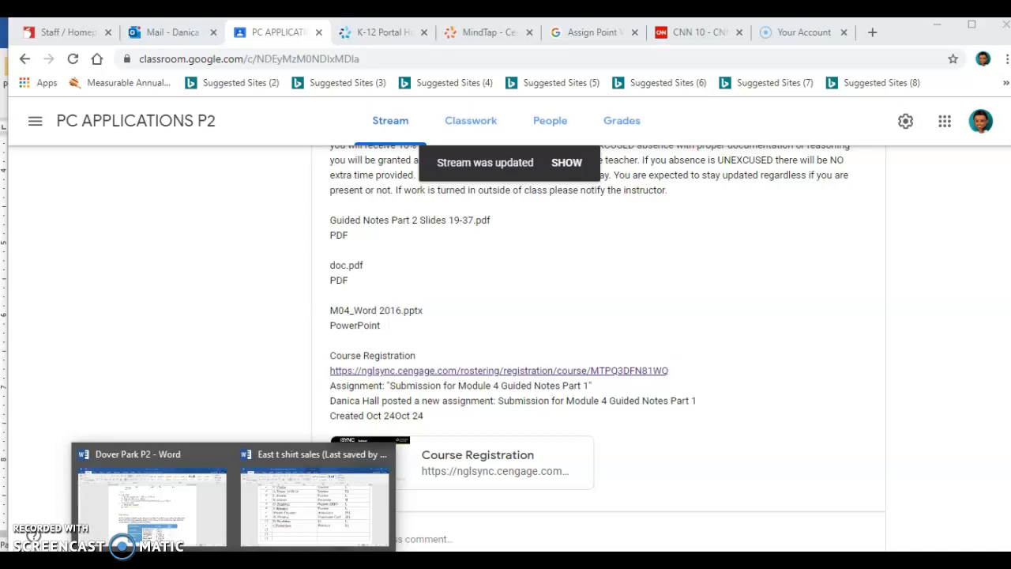
{"action": "left_click", "coordinate": [14, 560]}
{"action": "scroll", "coordinate": [79, 466], "scroll_direction": "down", "scroll_amount": 7}
{"action": "scroll", "coordinate": [79, 465], "scroll_direction": "down", "scroll_amount": 3}
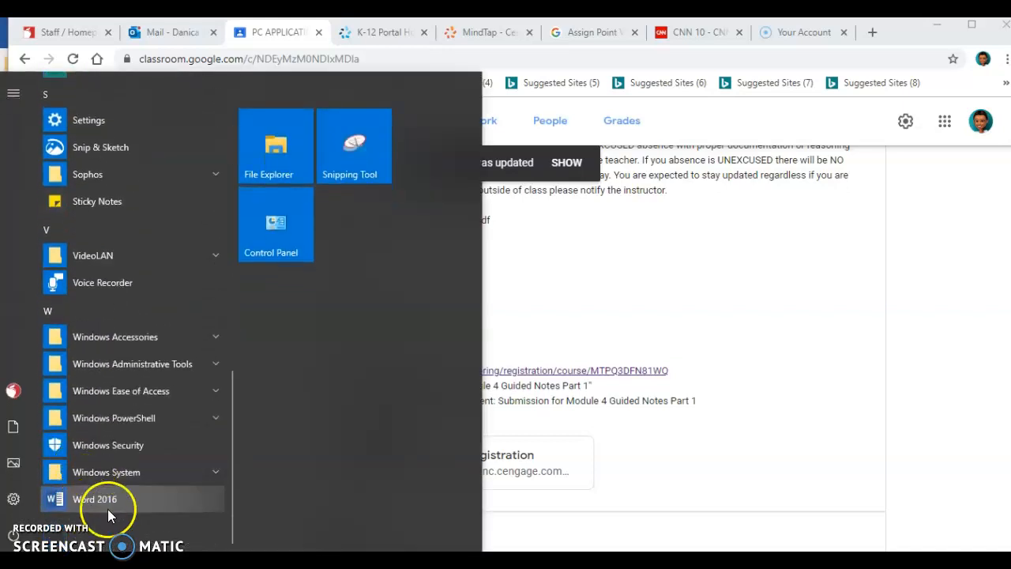
{"action": "left_click", "coordinate": [98, 504]}
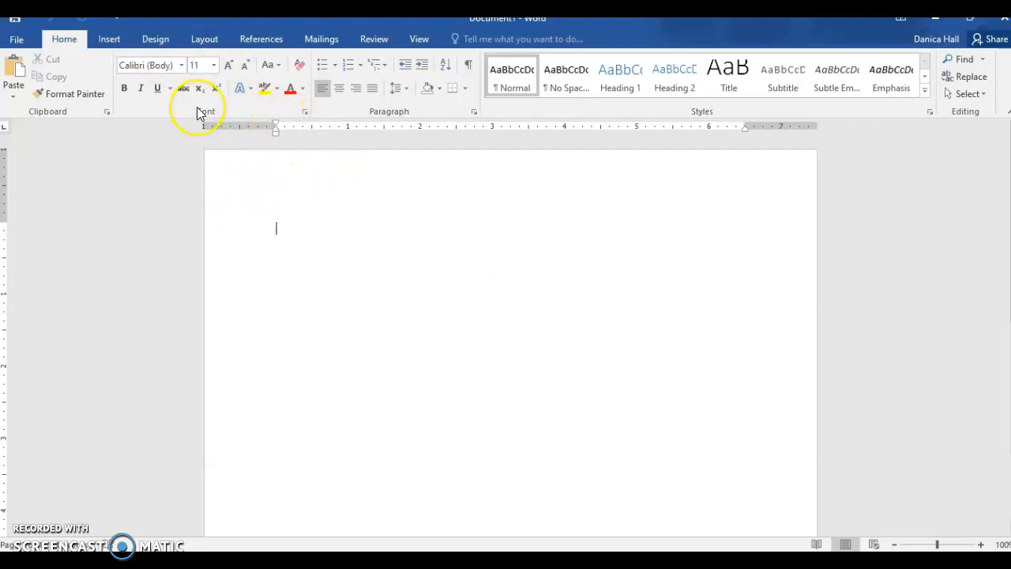
- Apply the Circuit theme to the blank document
{"action": "left_click", "coordinate": [155, 39]}
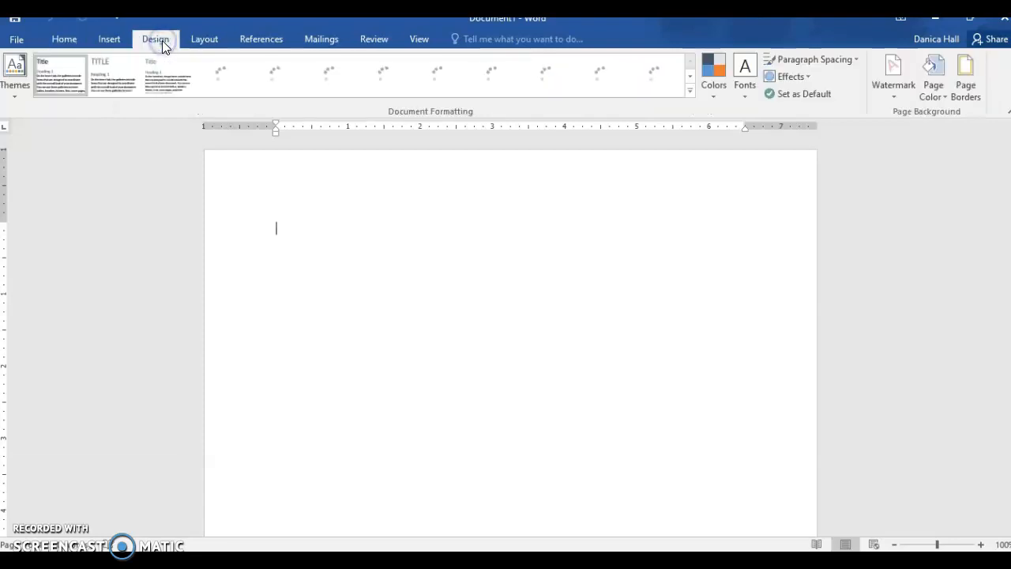
{"action": "left_click", "coordinate": [10, 90]}
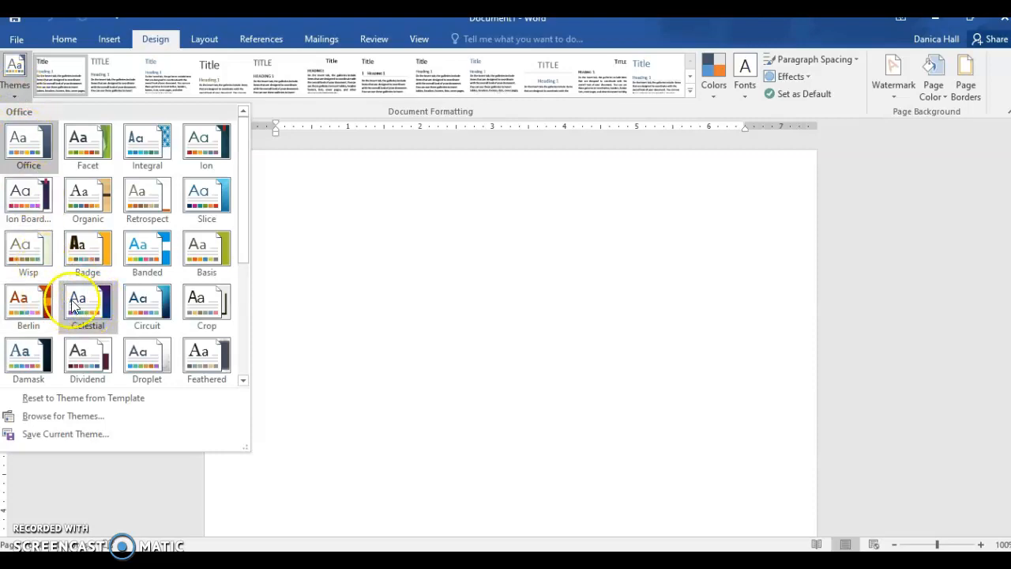
{"action": "left_click", "coordinate": [138, 302]}
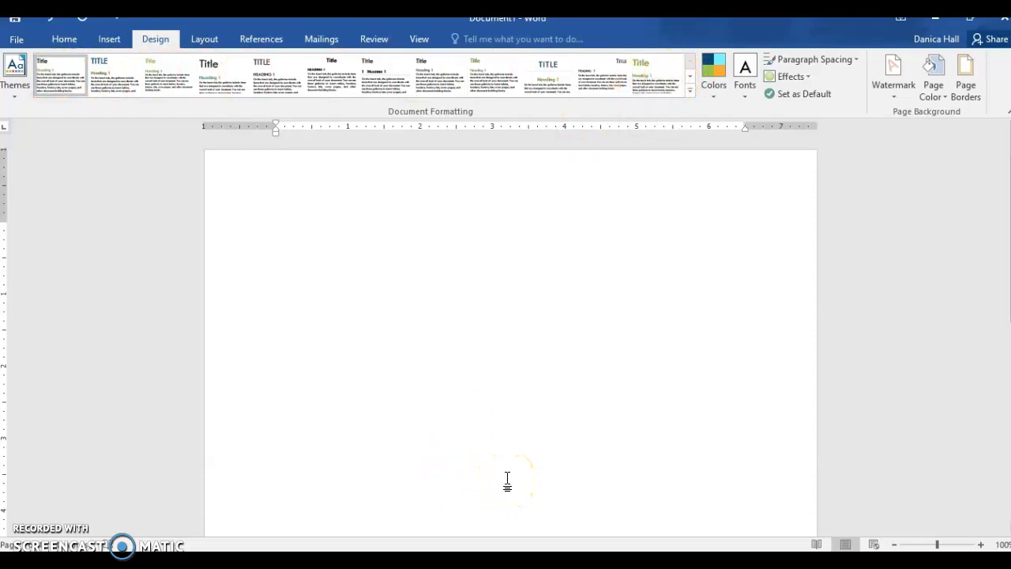
{"action": "left_click", "coordinate": [229, 324]}
- Enter a centered two-line title with "Dover Park" on the first line and "Animal Clinic" on the second
{"action": "left_click", "coordinate": [56, 38]}
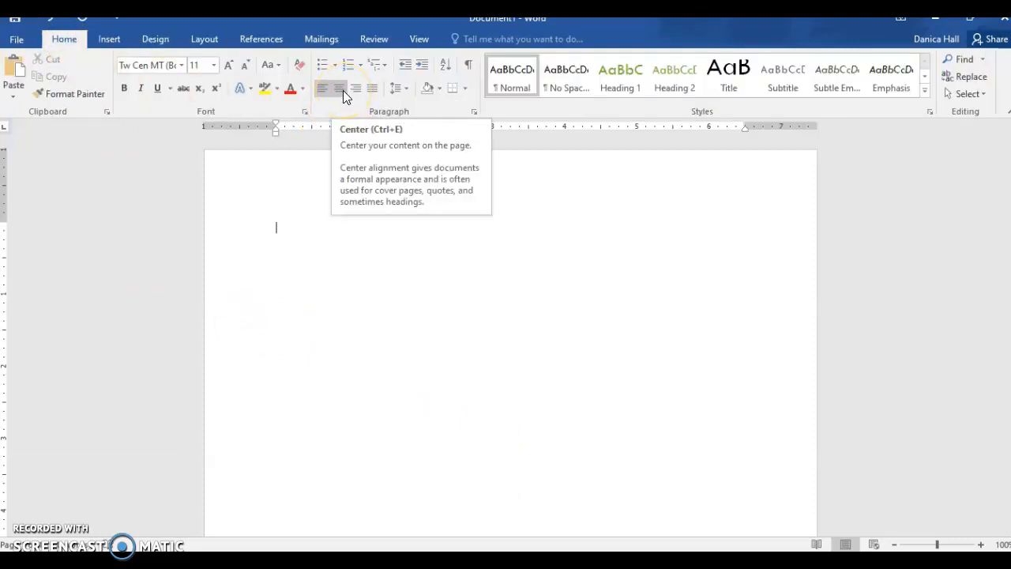
{"action": "left_click", "coordinate": [343, 90]}
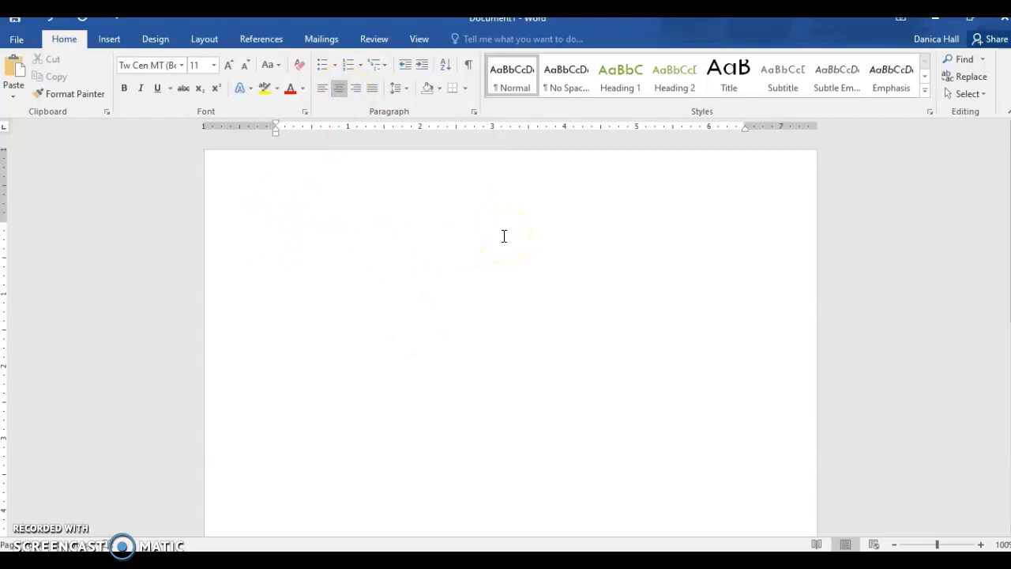
{"action": "type", "text": "Do"}
{"action": "type", "text": "ver "}
{"action": "type", "text": "Park "}
{"action": "type", "text": "Ani"}
{"action": "type", "text": "mal "}
{"action": "type", "text": "Clinci"}
- Correct the misspelled last word of the title to "Clinic"
{"action": "left_click", "coordinate": [556, 252]}
{"action": "left_click_drag", "start_coordinate": [567, 248], "coordinate": [471, 221]}
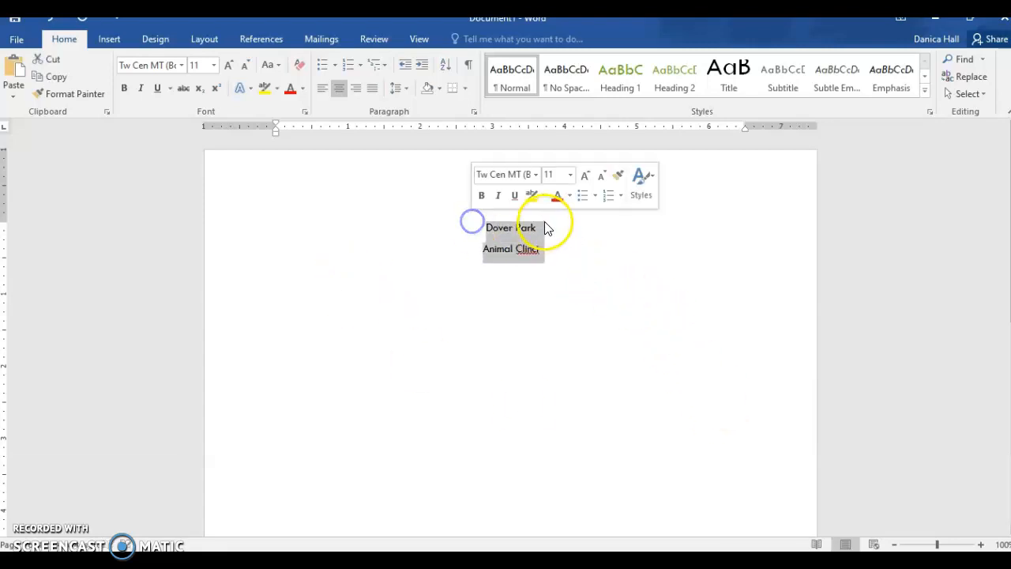
{"action": "left_click", "coordinate": [543, 262]}
{"action": "right_click", "coordinate": [532, 250]}
{"action": "left_click", "coordinate": [581, 266]}
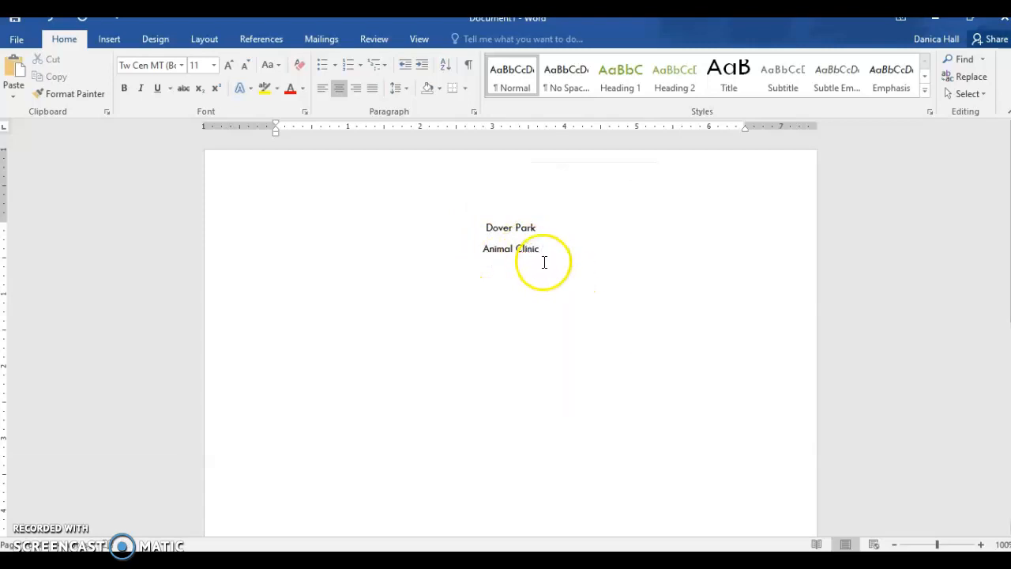
{"action": "right_click", "coordinate": [531, 252]}
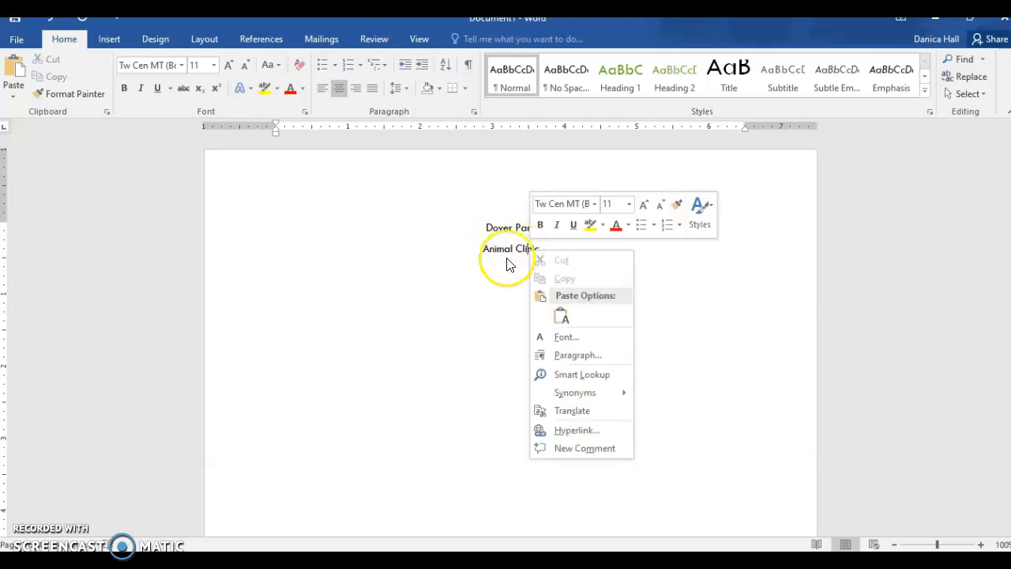
{"action": "left_click", "coordinate": [490, 298]}
{"action": "left_click", "coordinate": [536, 250]}
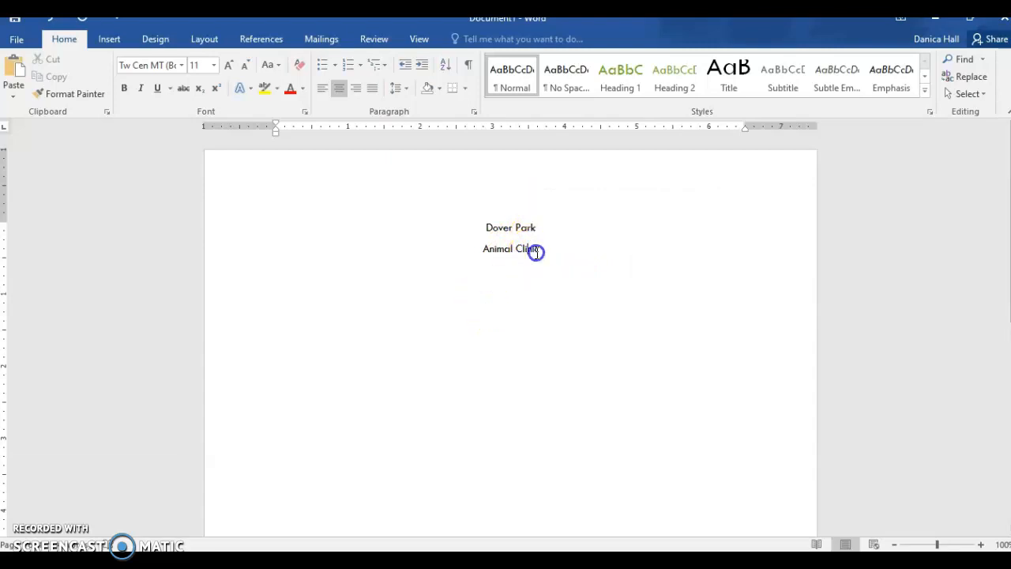
- Set the font size of both title lines to 72
{"action": "left_click_drag", "start_coordinate": [550, 250], "coordinate": [463, 224]}
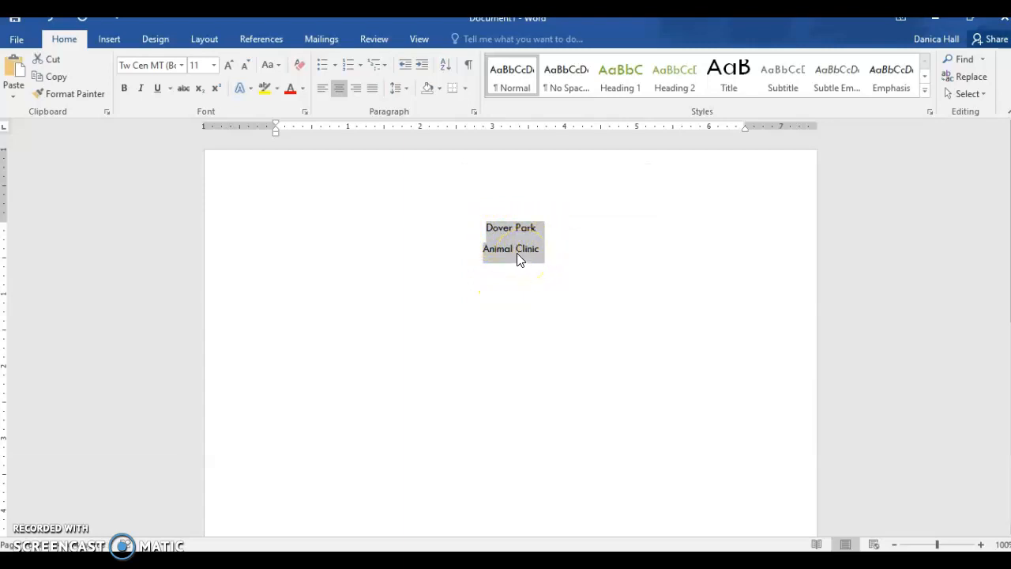
{"action": "left_click", "coordinate": [214, 66]}
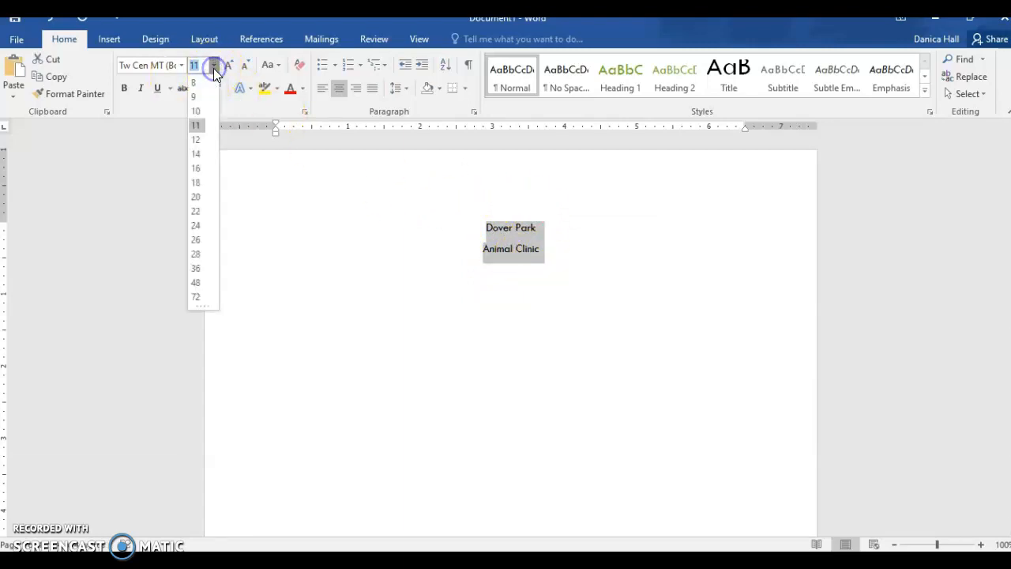
{"action": "left_click", "coordinate": [195, 300]}
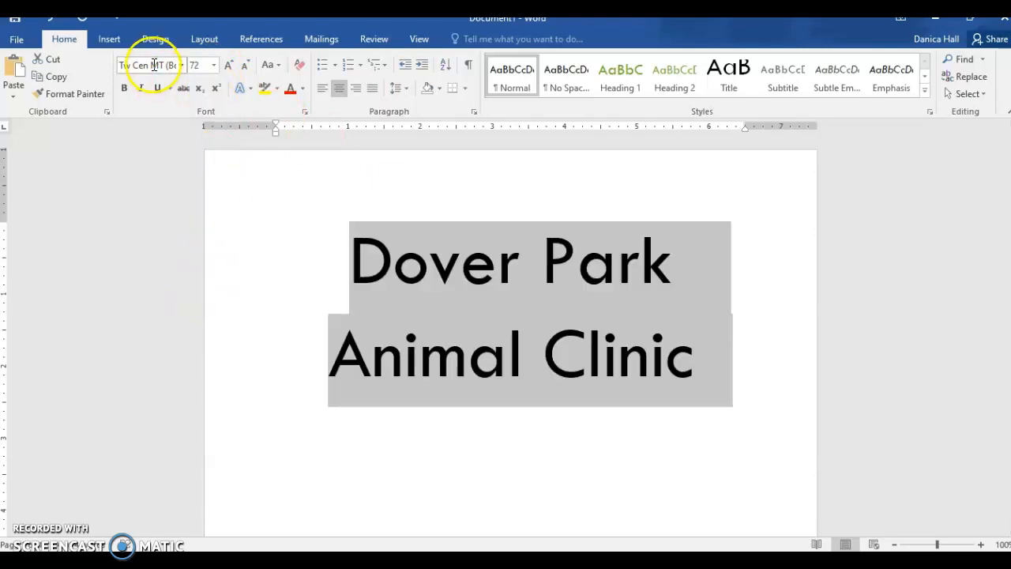
- Change the font of both title lines to Bernard MT Condensed
{"action": "left_click", "coordinate": [154, 64]}
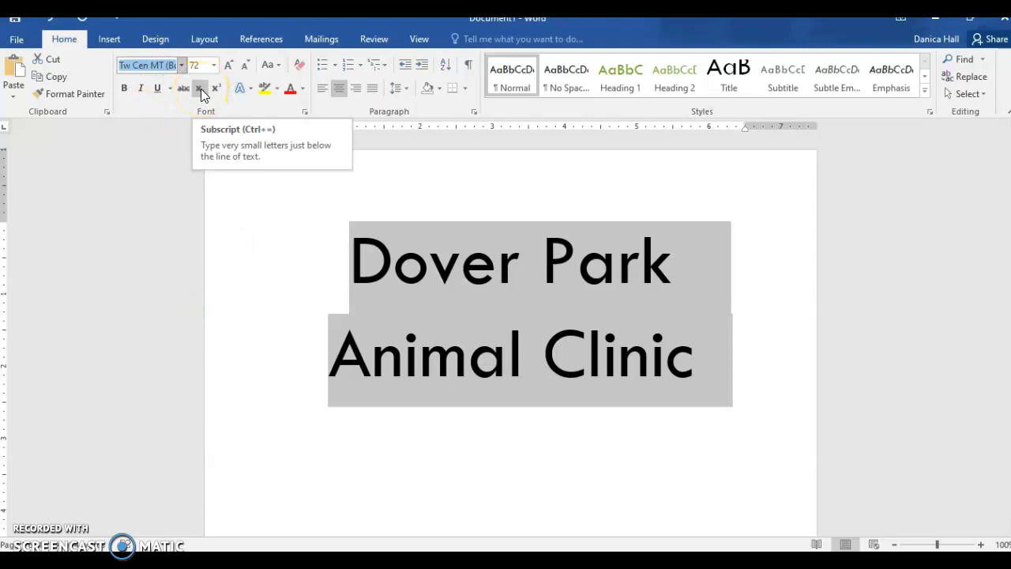
{"action": "type", "text": "Bernard"}
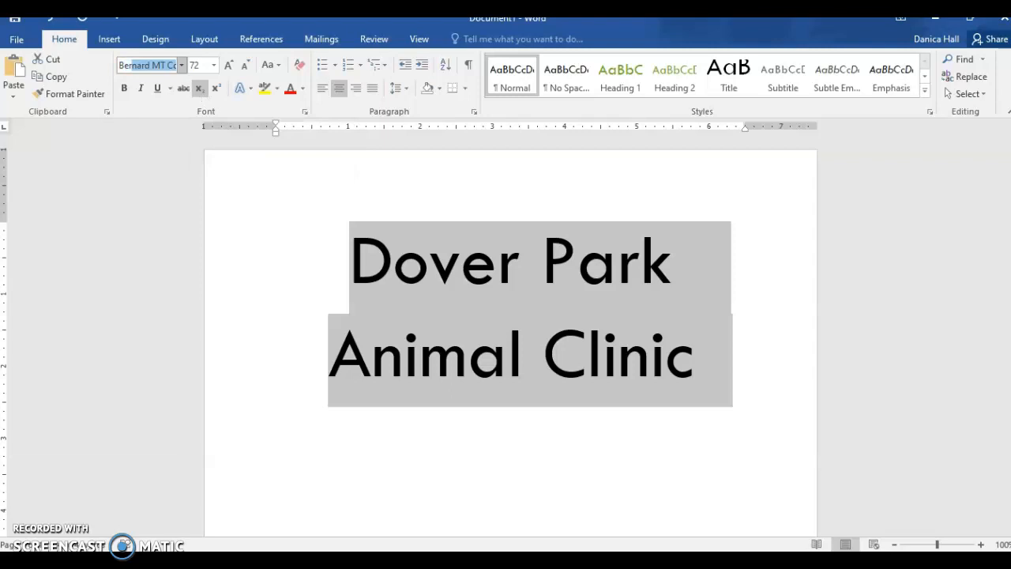
{"action": "left_click", "coordinate": [152, 63]}
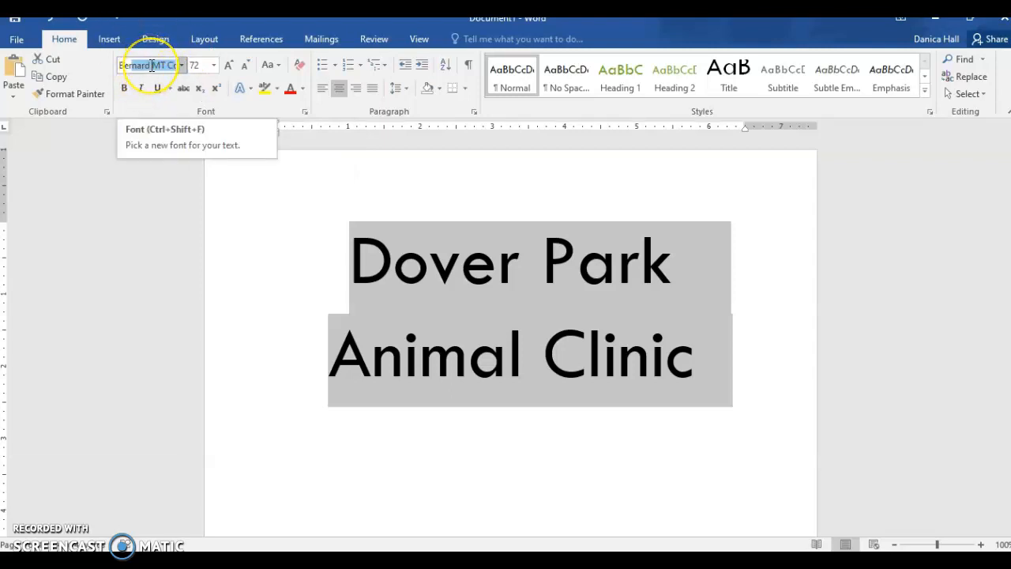
{"action": "left_click", "coordinate": [152, 66]}
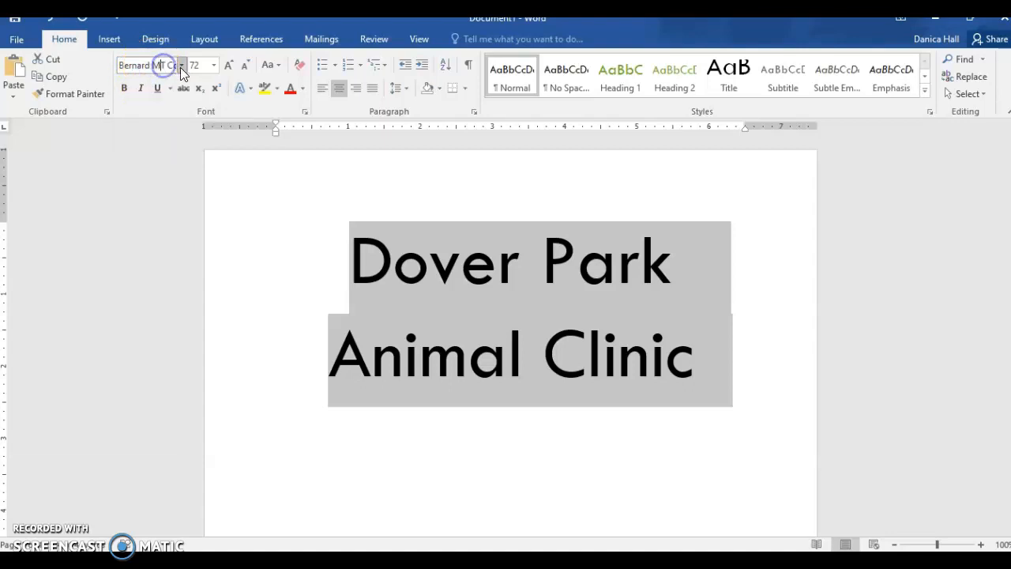
{"action": "left_click", "coordinate": [181, 65]}
{"action": "left_click", "coordinate": [192, 174]}
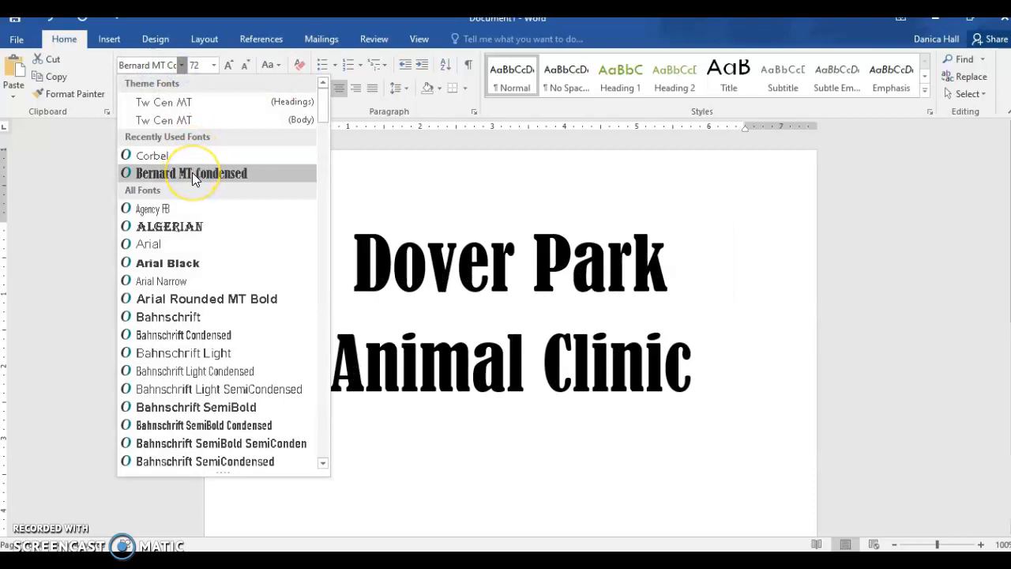
{"action": "left_click", "coordinate": [577, 404]}
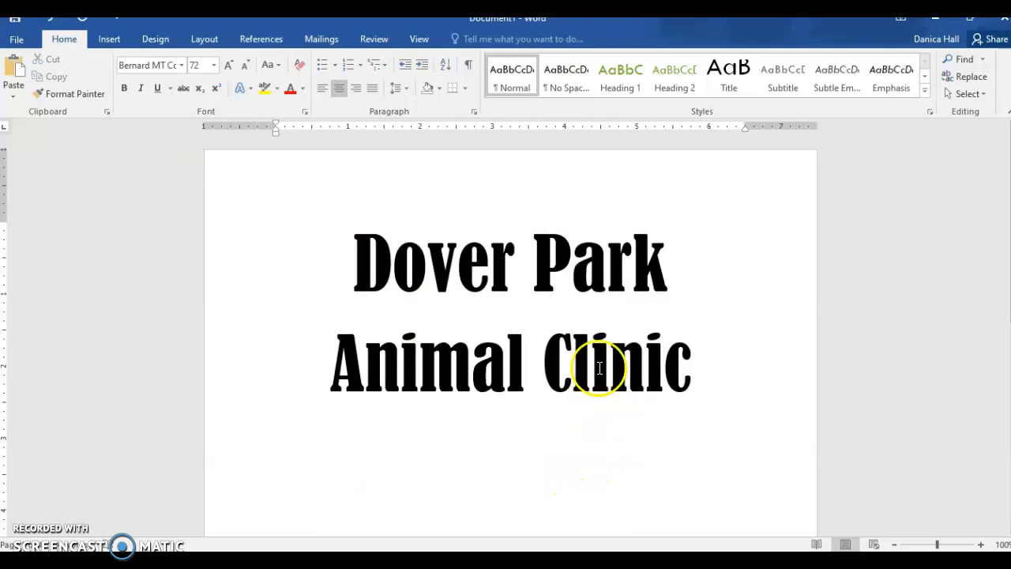
- Color the "Animal Clinic" line with the theme color Purple, Accent 4
{"action": "left_click_drag", "start_coordinate": [704, 368], "coordinate": [365, 368]}
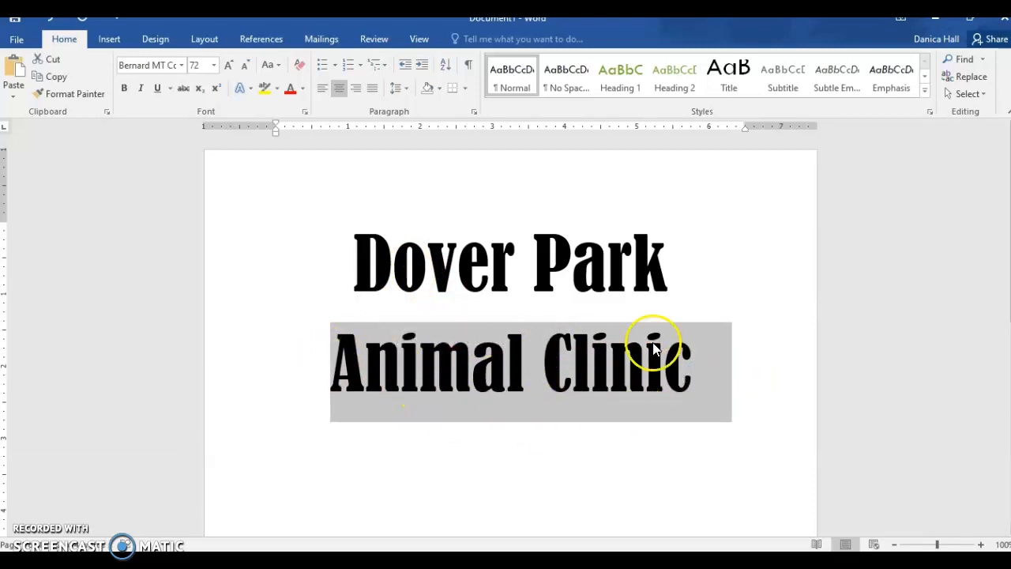
{"action": "left_click", "coordinate": [304, 89]}
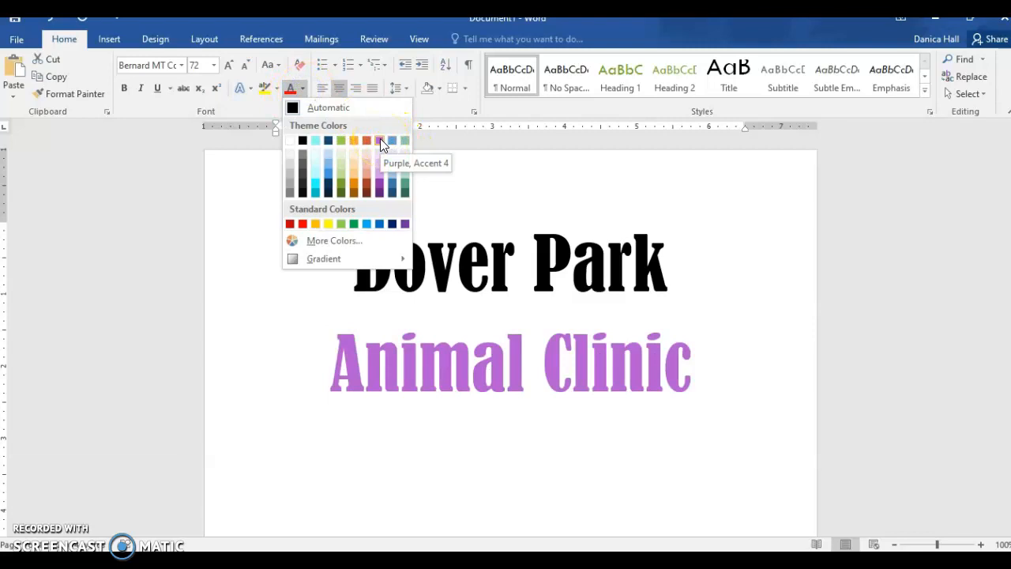
{"action": "left_click", "coordinate": [380, 138]}
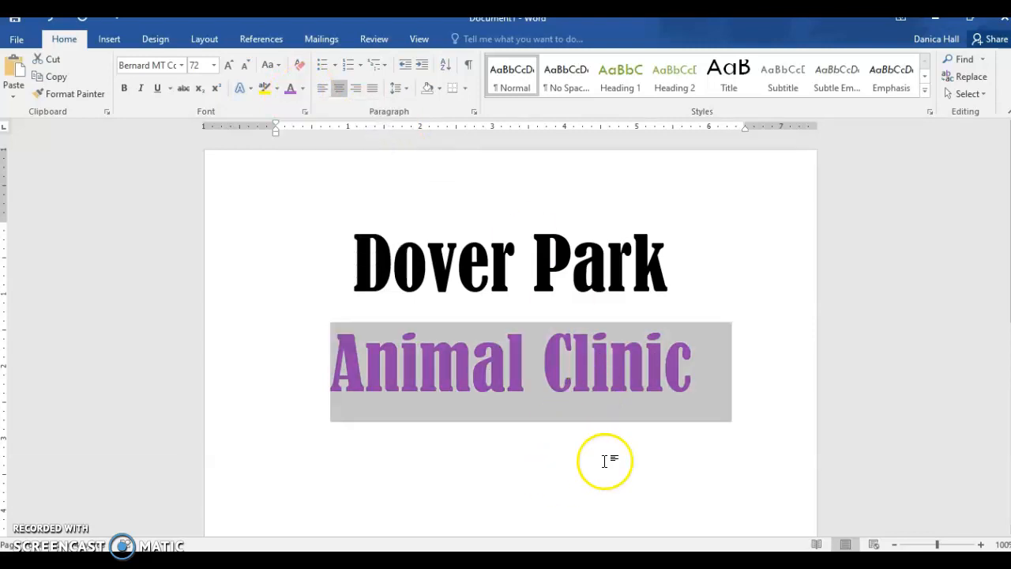
{"action": "left_click", "coordinate": [641, 441]}
{"action": "left_click", "coordinate": [705, 262]}
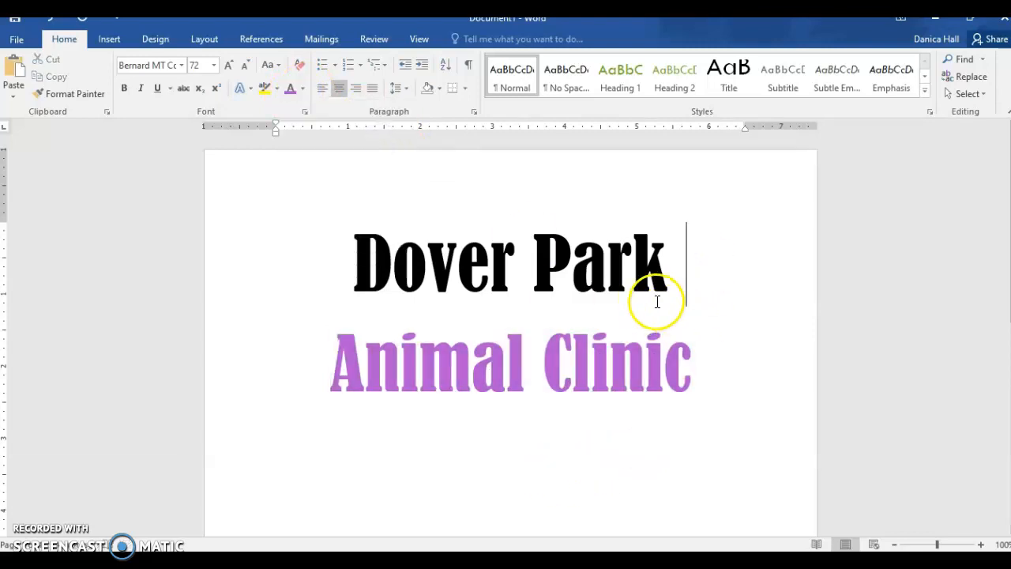
- Choose a Box border for the "Dover Park" paragraph in the Borders and Shading settings
{"action": "left_click_drag", "start_coordinate": [674, 268], "coordinate": [355, 269]}
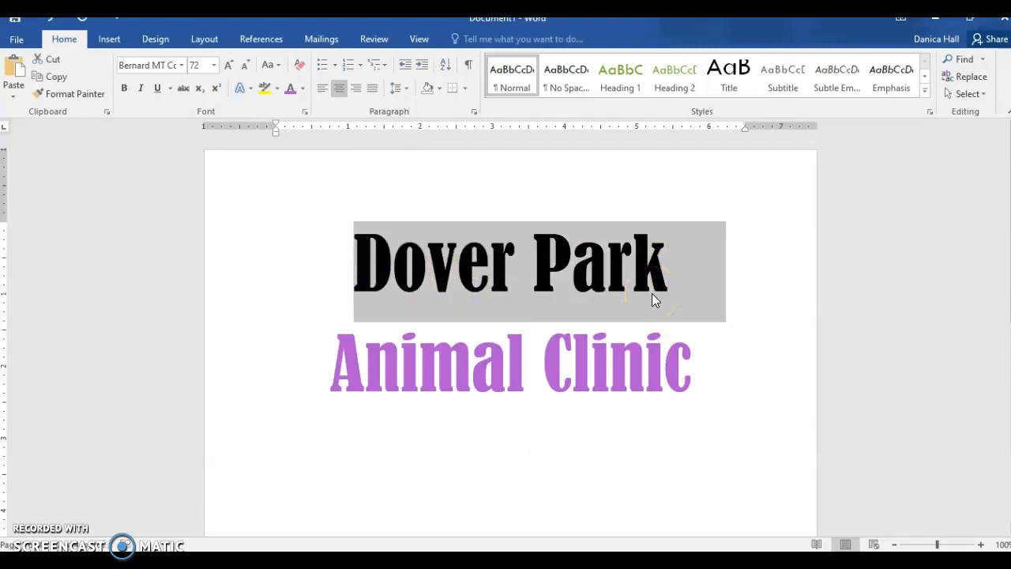
{"action": "left_click", "coordinate": [466, 88]}
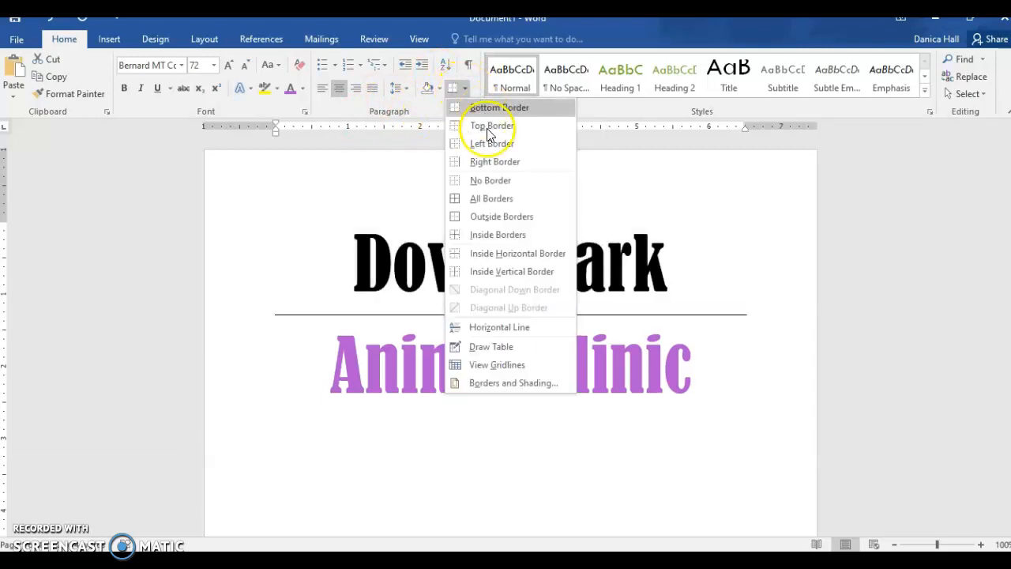
{"action": "left_click", "coordinate": [487, 384]}
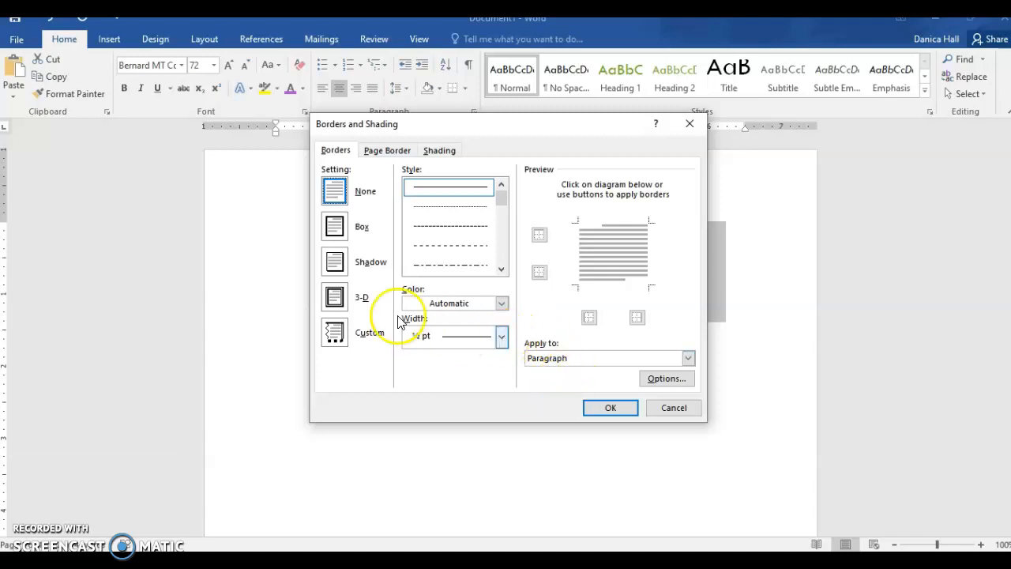
{"action": "left_click", "coordinate": [335, 234]}
{"action": "left_click", "coordinate": [339, 156]}
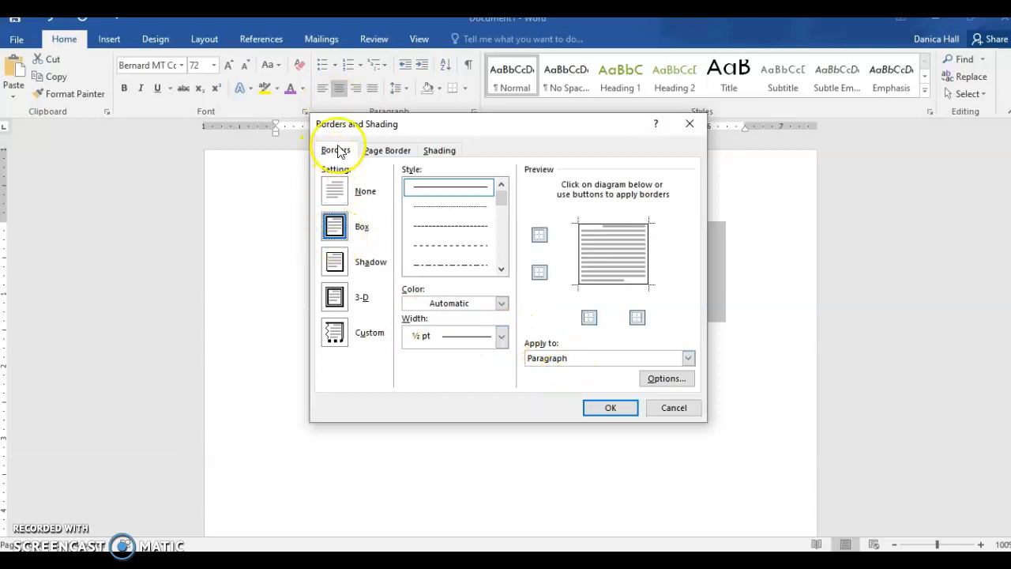
{"action": "left_click", "coordinate": [337, 234]}
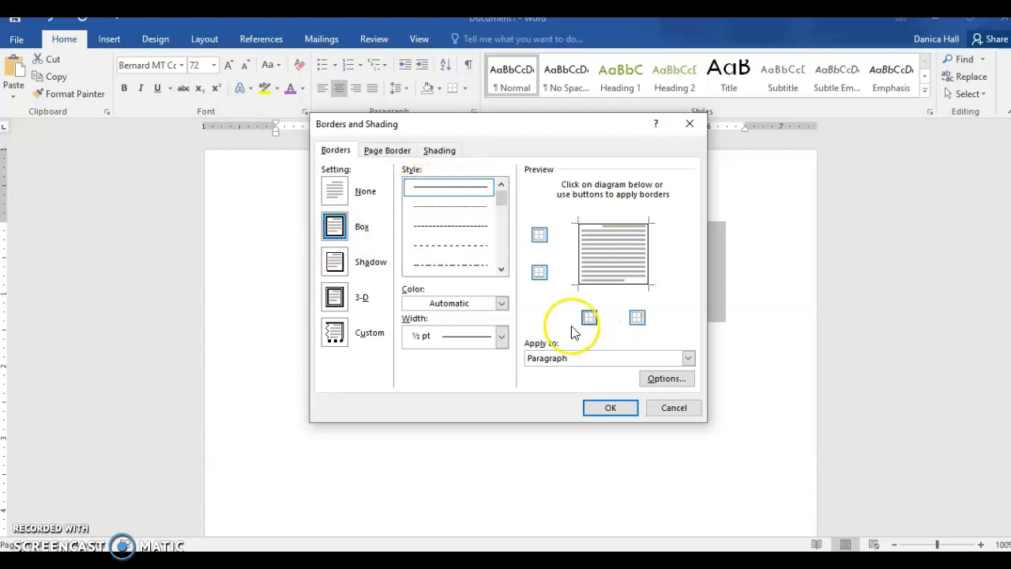
- Set the box border to the green theme color with a 6 pt width and apply it to the "Dover Park" line
{"action": "left_click", "coordinate": [502, 304]}
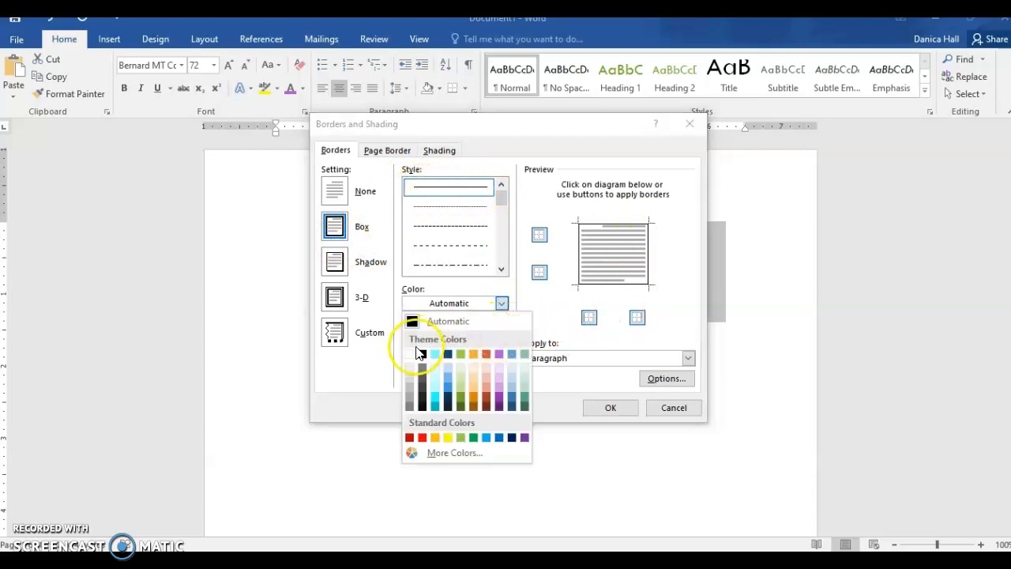
{"action": "left_click", "coordinate": [458, 354]}
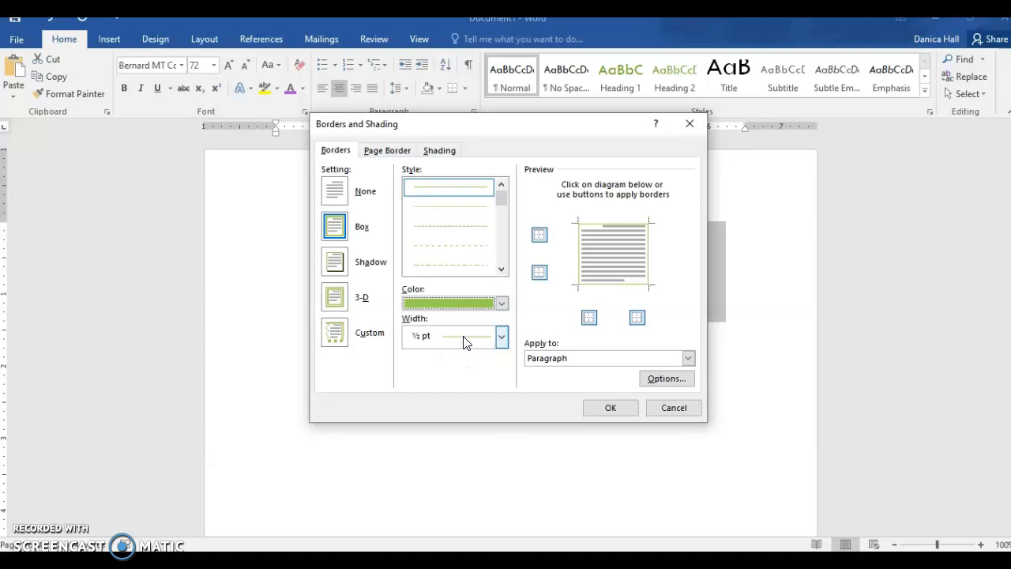
{"action": "left_click", "coordinate": [465, 341]}
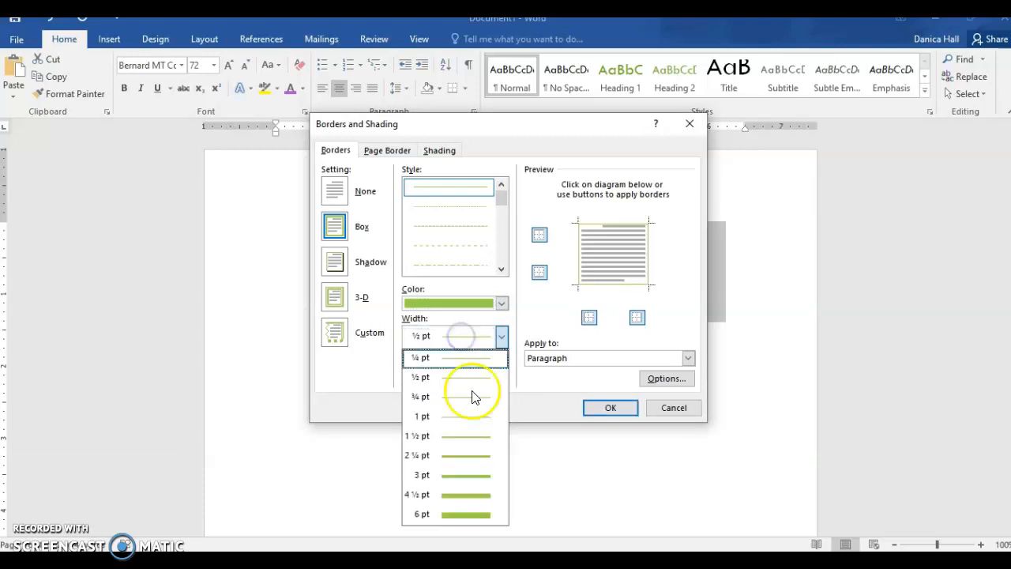
{"action": "left_click", "coordinate": [464, 515]}
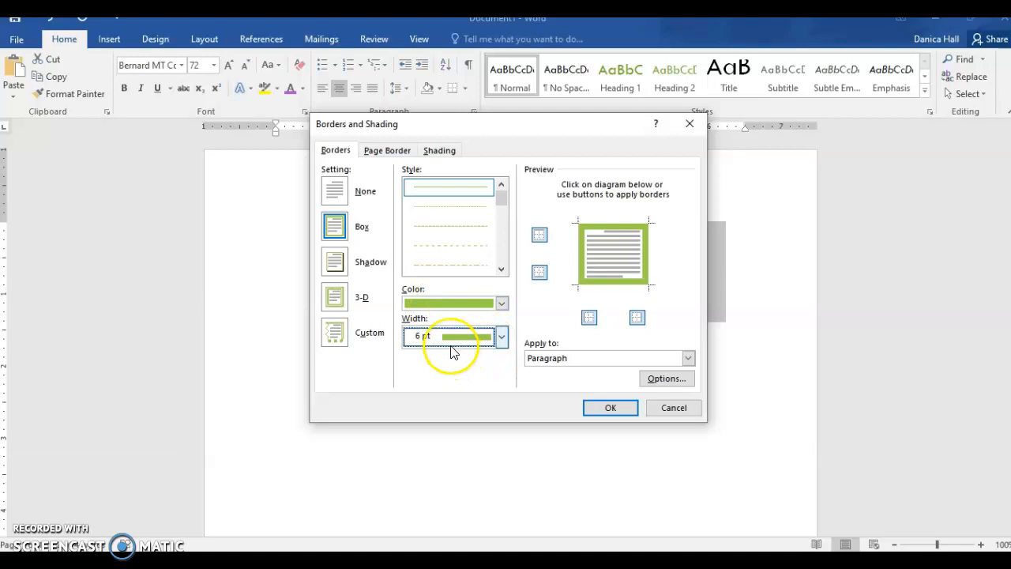
{"action": "left_click", "coordinate": [617, 411]}
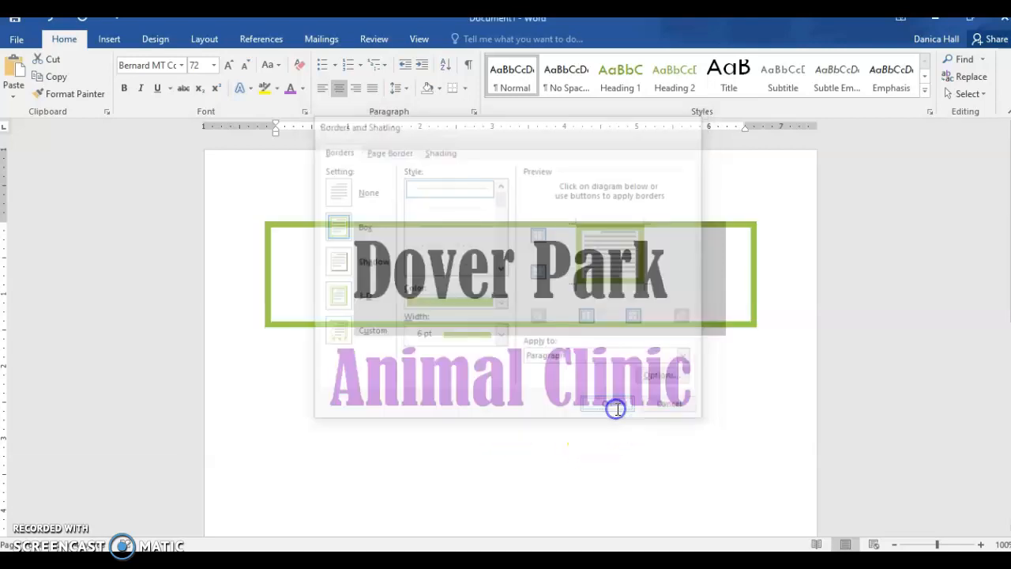
- Add a 6 pt Box border in the orange theme color around the "Animal Clinic" paragraph
{"action": "left_click", "coordinate": [401, 385]}
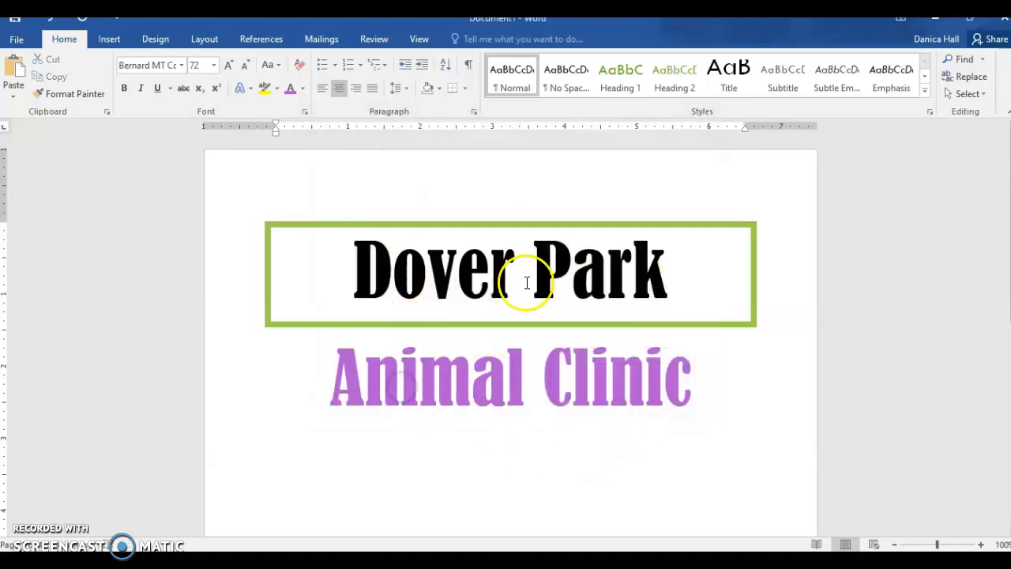
{"action": "left_click", "coordinate": [568, 385]}
{"action": "left_click_drag", "start_coordinate": [322, 378], "coordinate": [719, 402]}
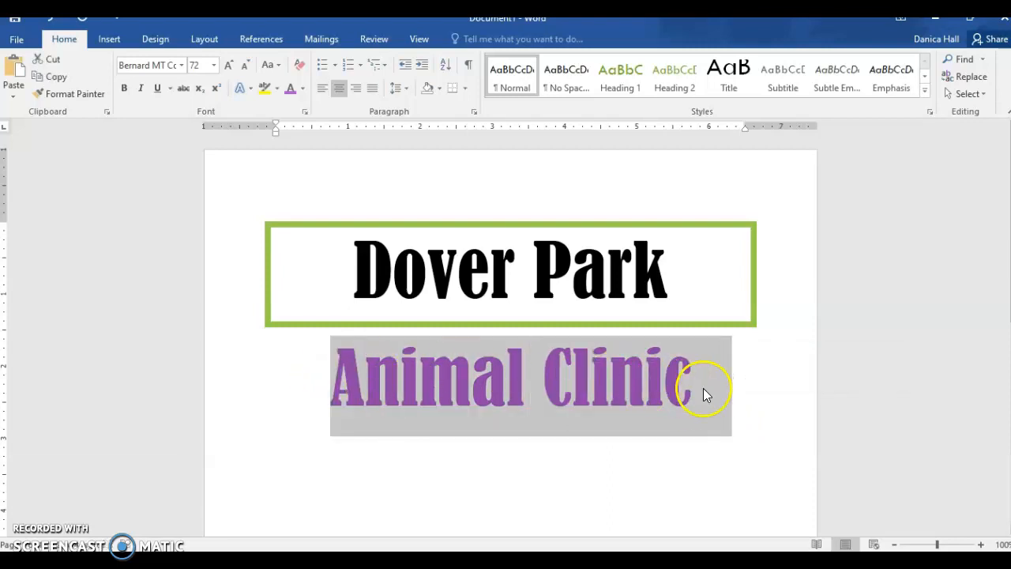
{"action": "left_click", "coordinate": [465, 90]}
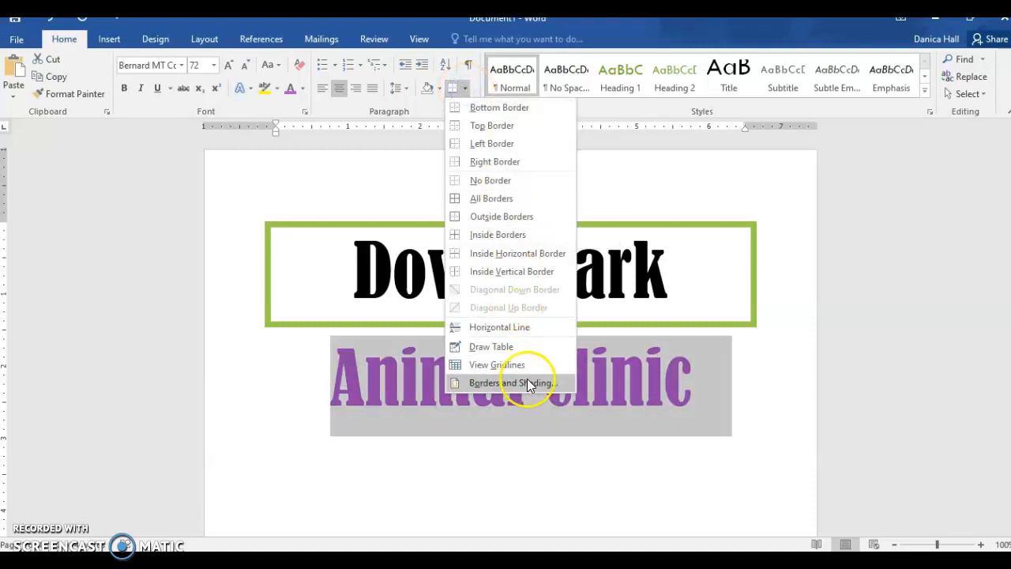
{"action": "left_click", "coordinate": [529, 385]}
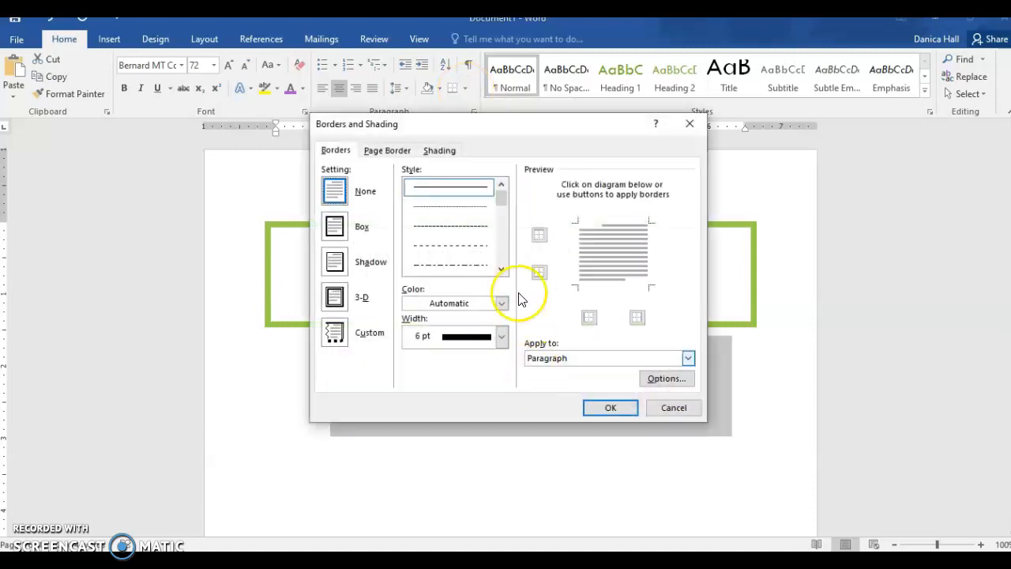
{"action": "left_click", "coordinate": [334, 227]}
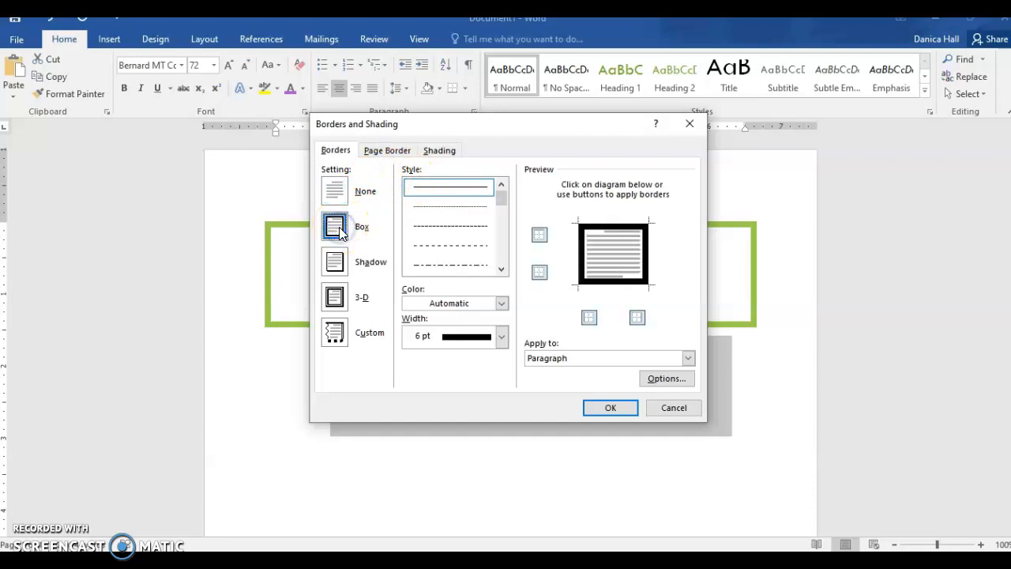
{"action": "left_click", "coordinate": [503, 305]}
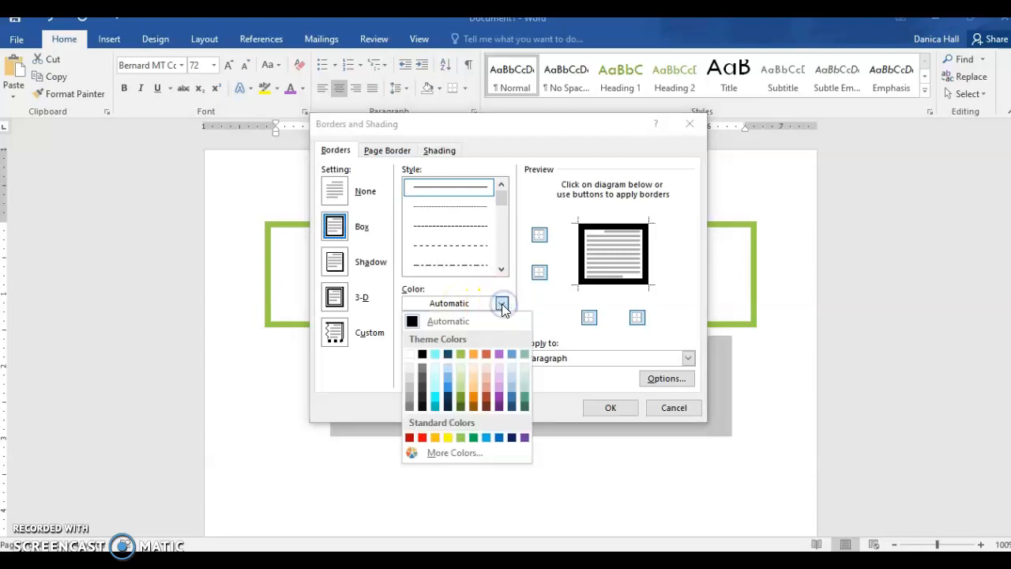
{"action": "left_click", "coordinate": [474, 353]}
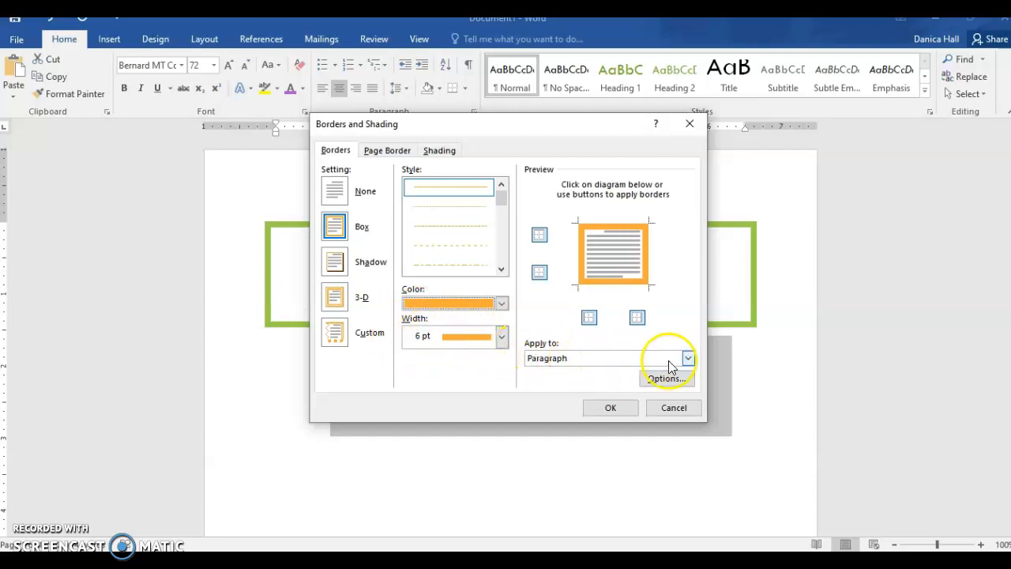
{"action": "left_click", "coordinate": [607, 409]}
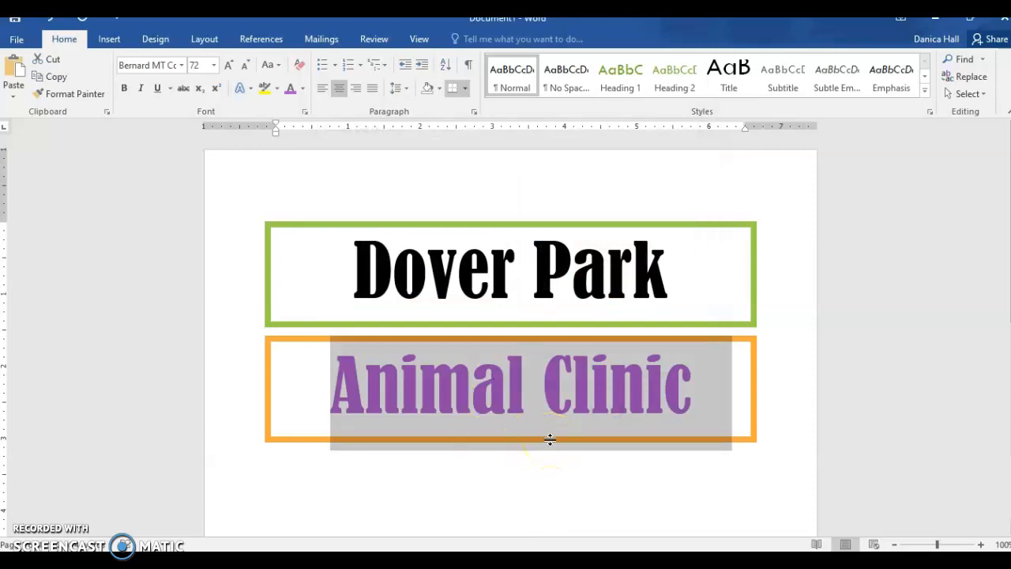
- Shade the "Dover Park" paragraph with the muted teal-green theme color
{"action": "left_click", "coordinate": [633, 291]}
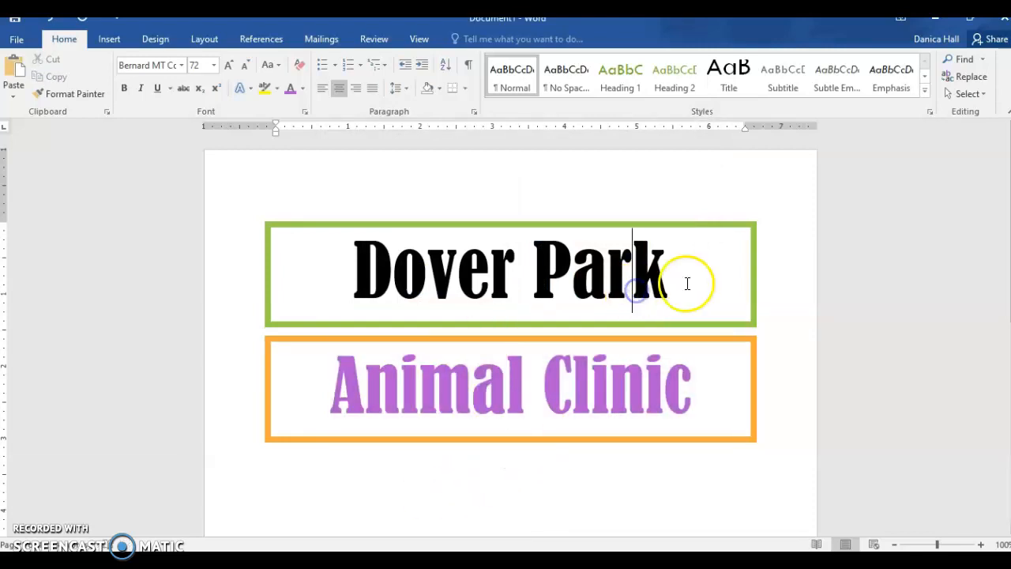
{"action": "left_click_drag", "start_coordinate": [704, 282], "coordinate": [322, 286]}
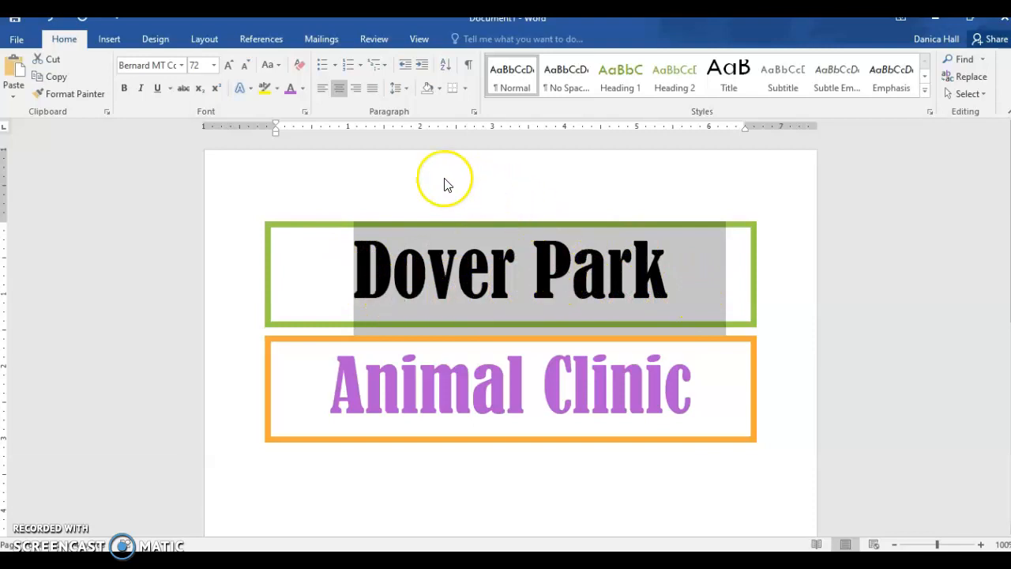
{"action": "left_click", "coordinate": [440, 91]}
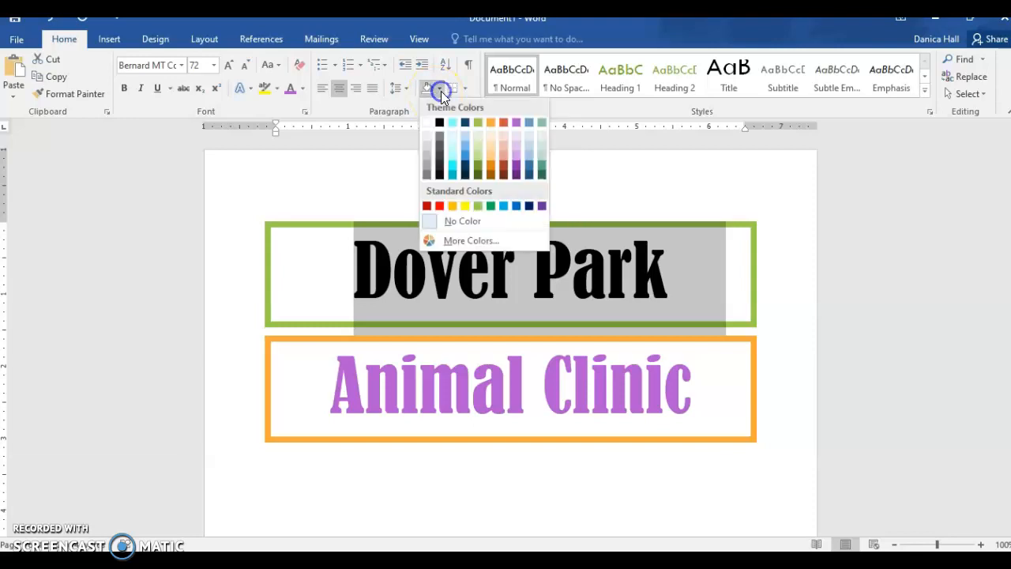
{"action": "left_click", "coordinate": [542, 123]}
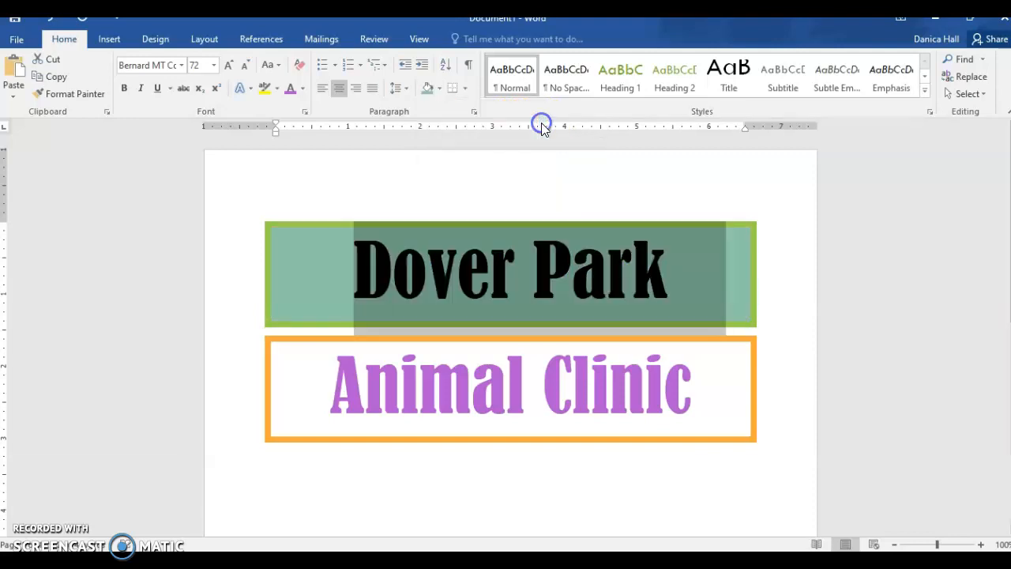
{"action": "left_click", "coordinate": [562, 272]}
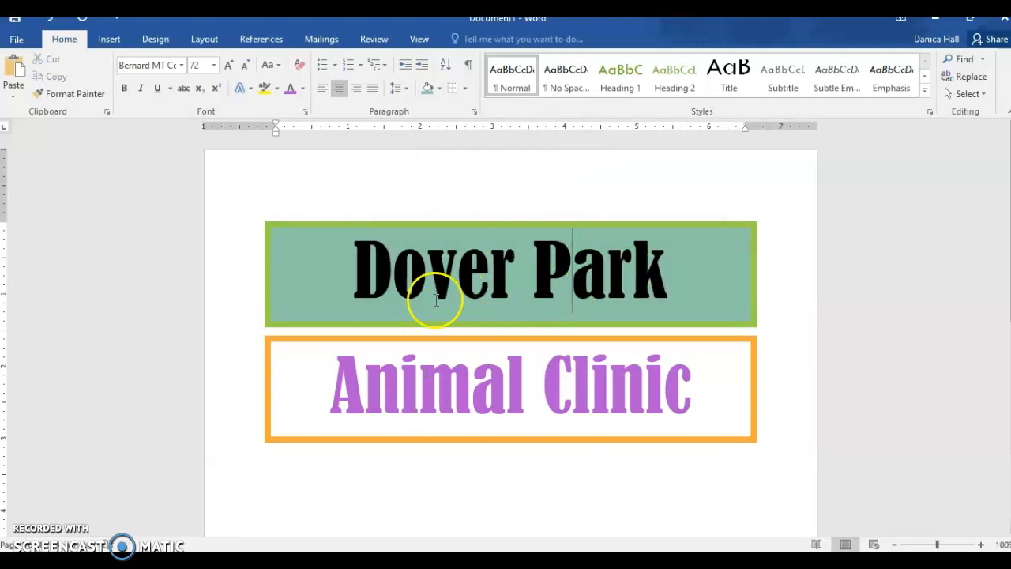
- Change the font color of the "Dover Park" line to the white theme color
{"action": "left_click", "coordinate": [605, 282]}
{"action": "left_click_drag", "start_coordinate": [671, 286], "coordinate": [361, 282]}
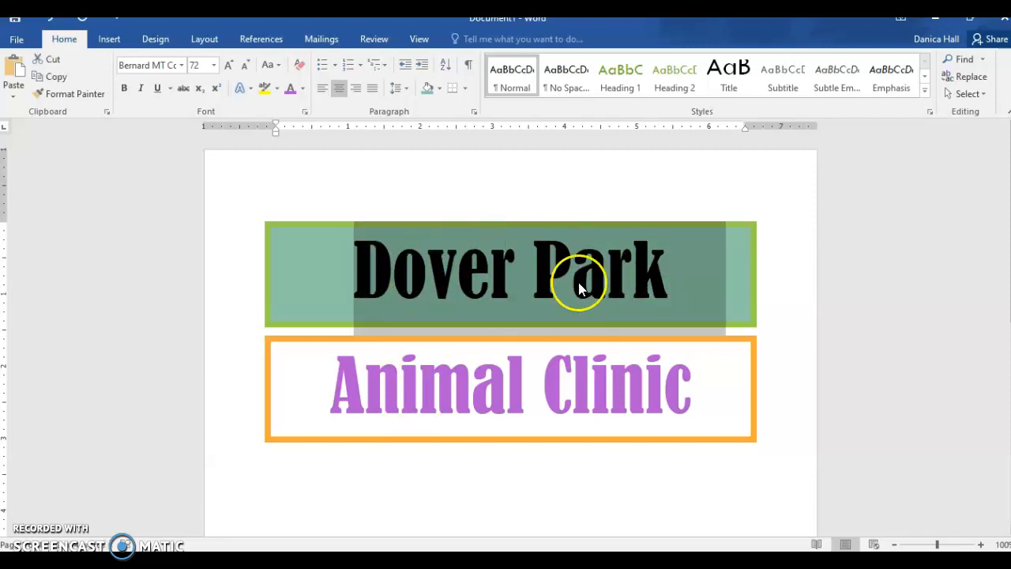
{"action": "left_click", "coordinate": [301, 89]}
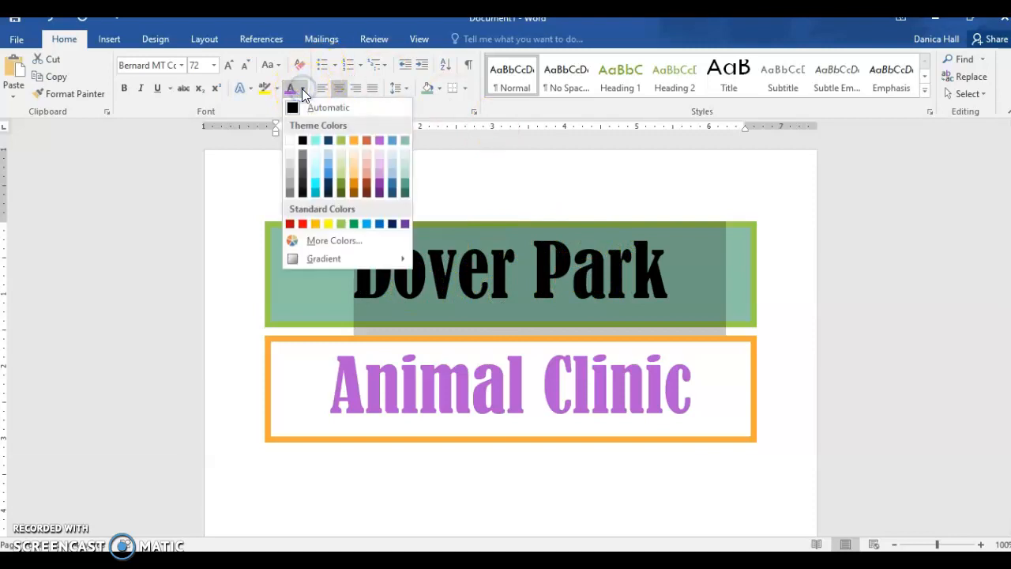
{"action": "left_click", "coordinate": [290, 141]}
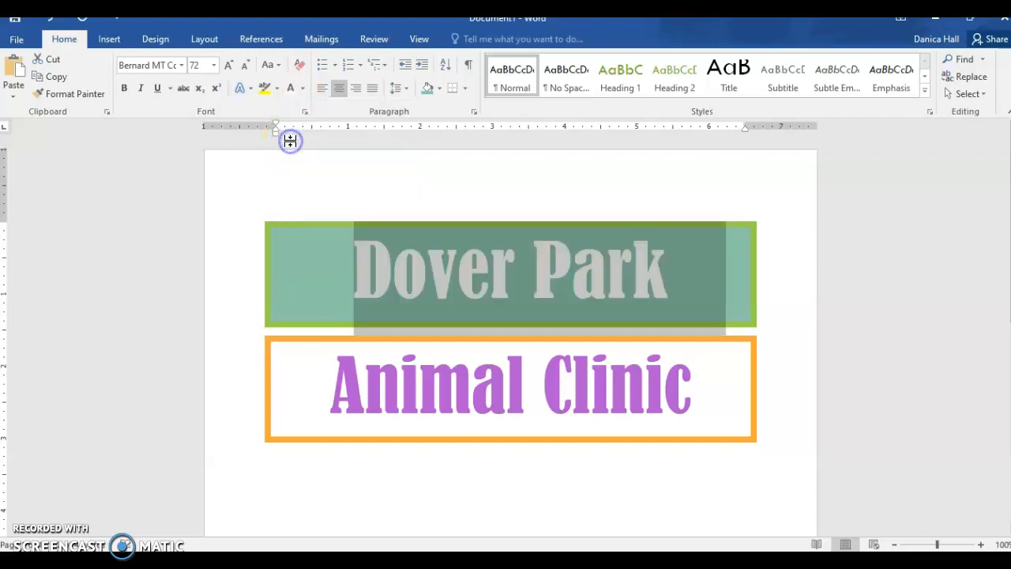
{"action": "left_click", "coordinate": [484, 310]}
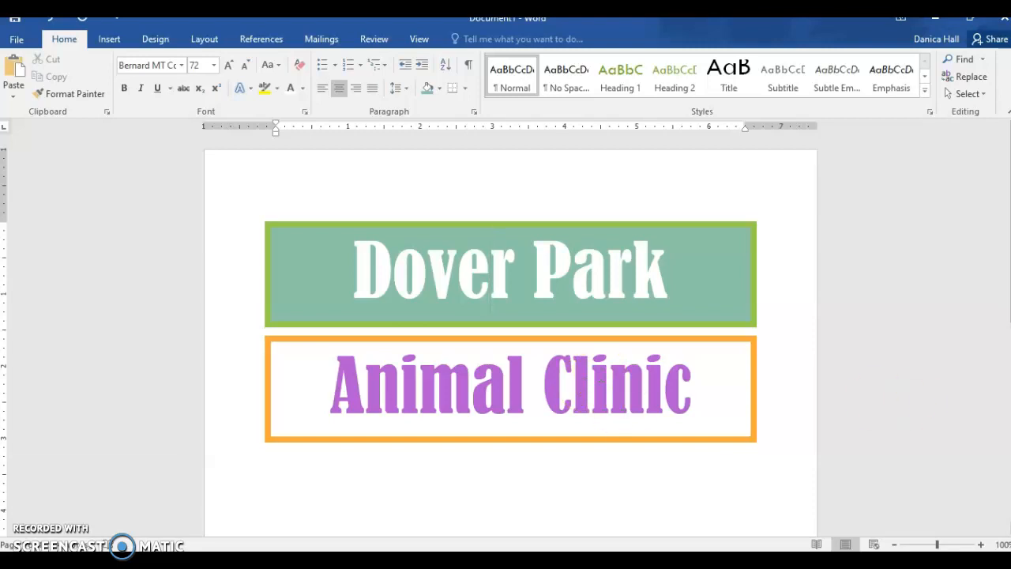
- Place the cursor on the blank line below the "Animal Clinic" box and clear all formatting there
{"action": "left_click", "coordinate": [485, 478]}
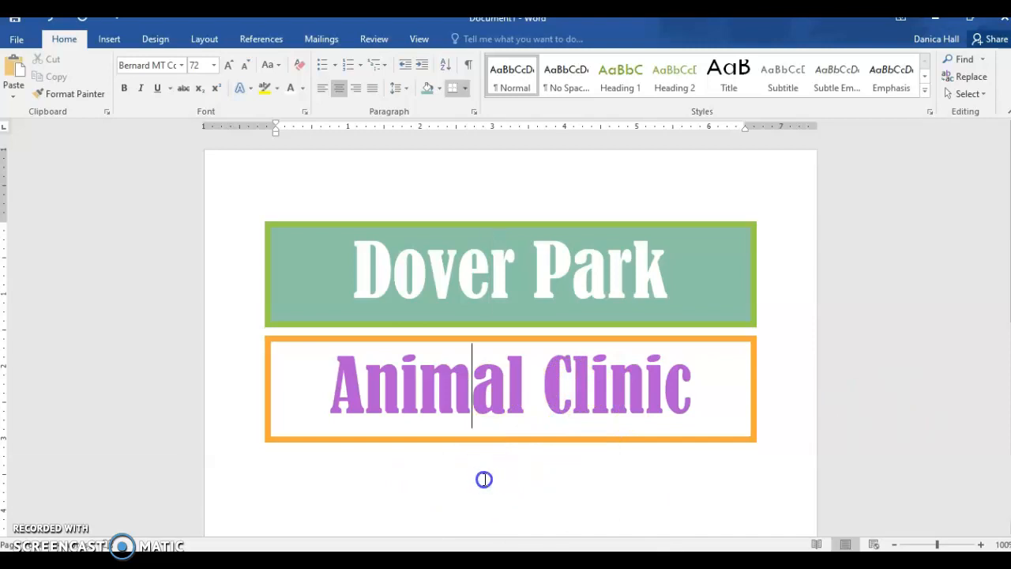
{"action": "triple_click", "coordinate": [485, 477]}
{"action": "left_click", "coordinate": [491, 480]}
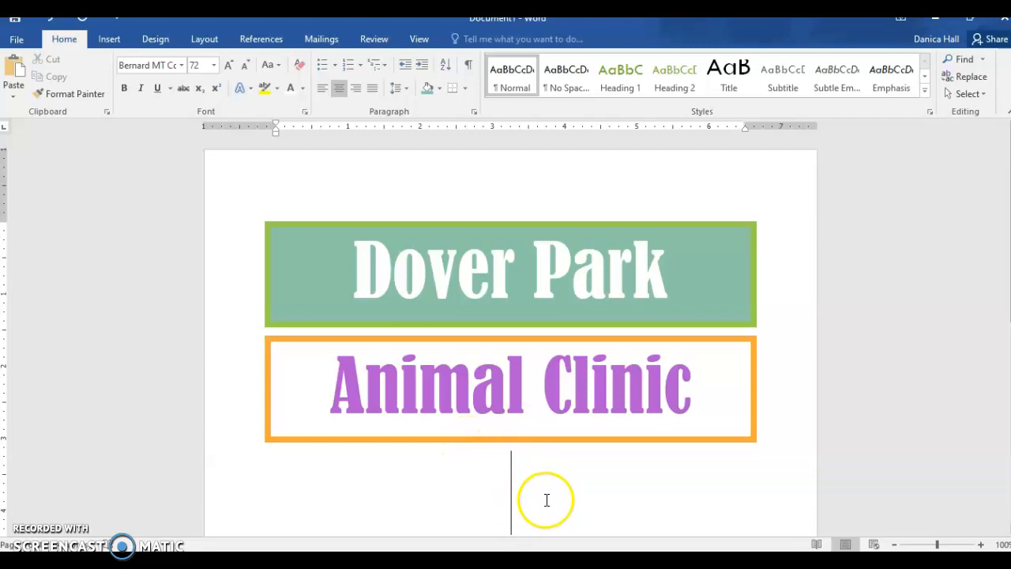
{"action": "scroll", "coordinate": [471, 493], "scroll_direction": "down", "scroll_amount": 2}
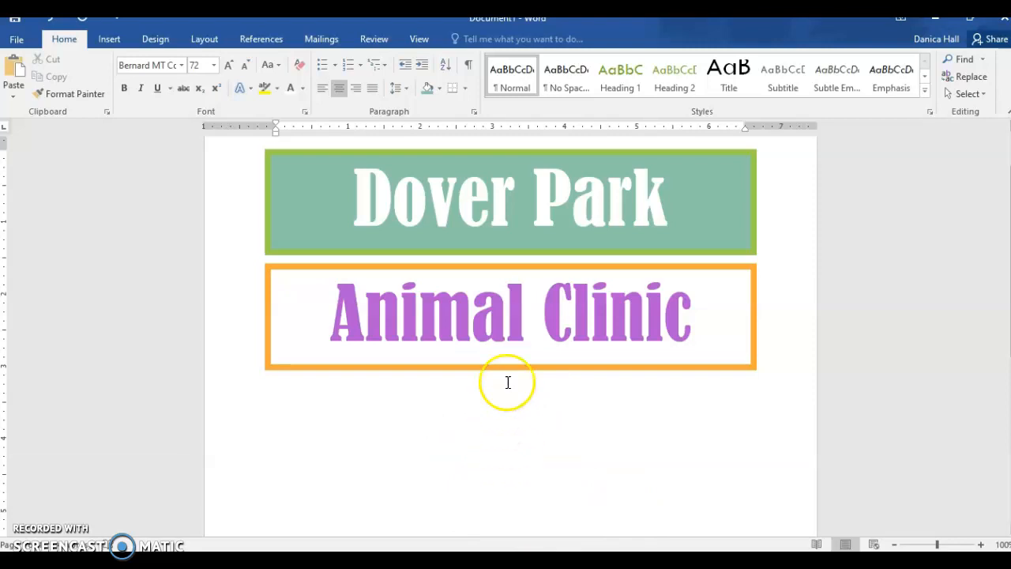
{"action": "left_click", "coordinate": [300, 67]}
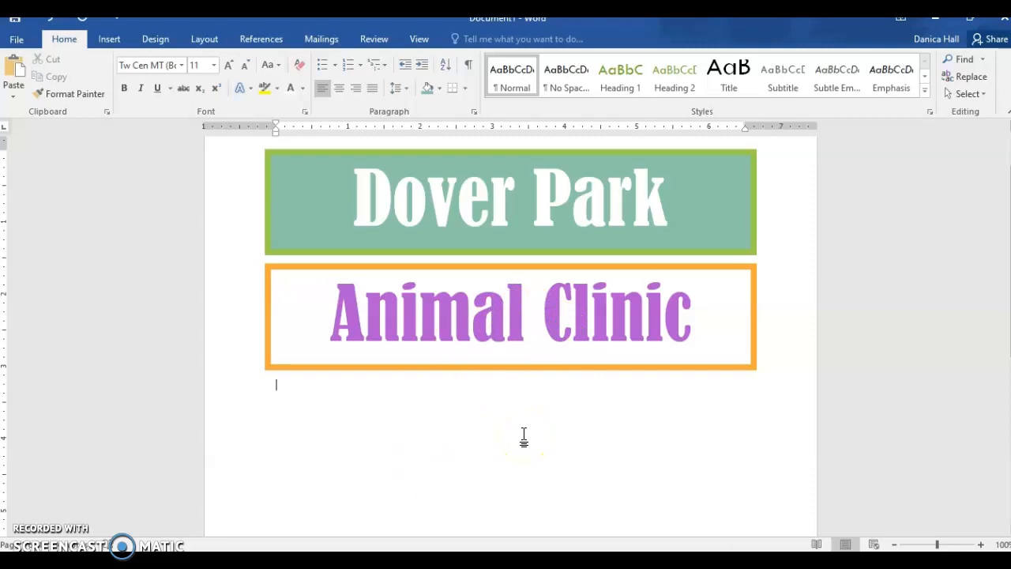
- Insert a Grouped List SmartArt graphic from the List category below the title
{"action": "left_click", "coordinate": [110, 40]}
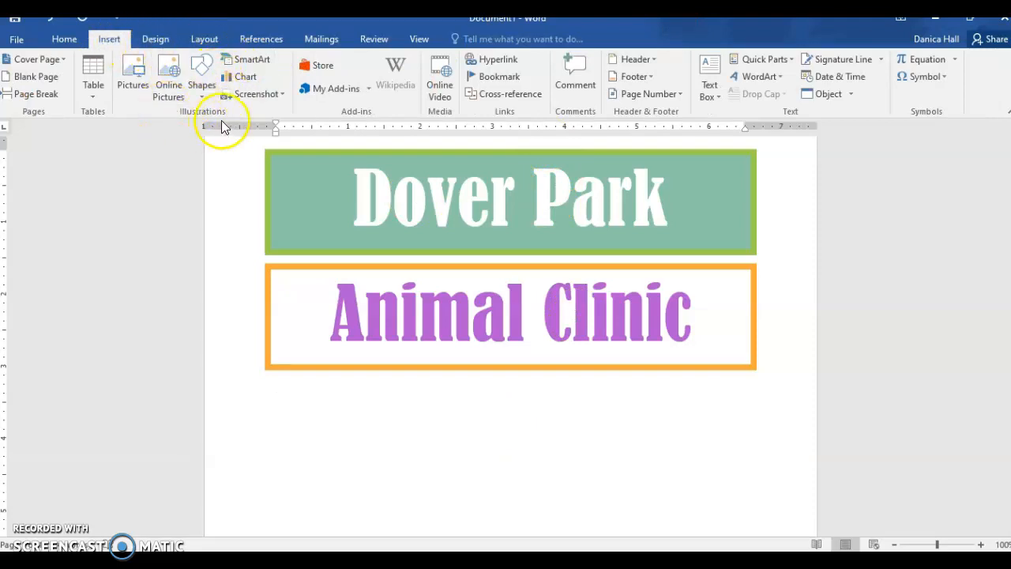
{"action": "left_click", "coordinate": [260, 62]}
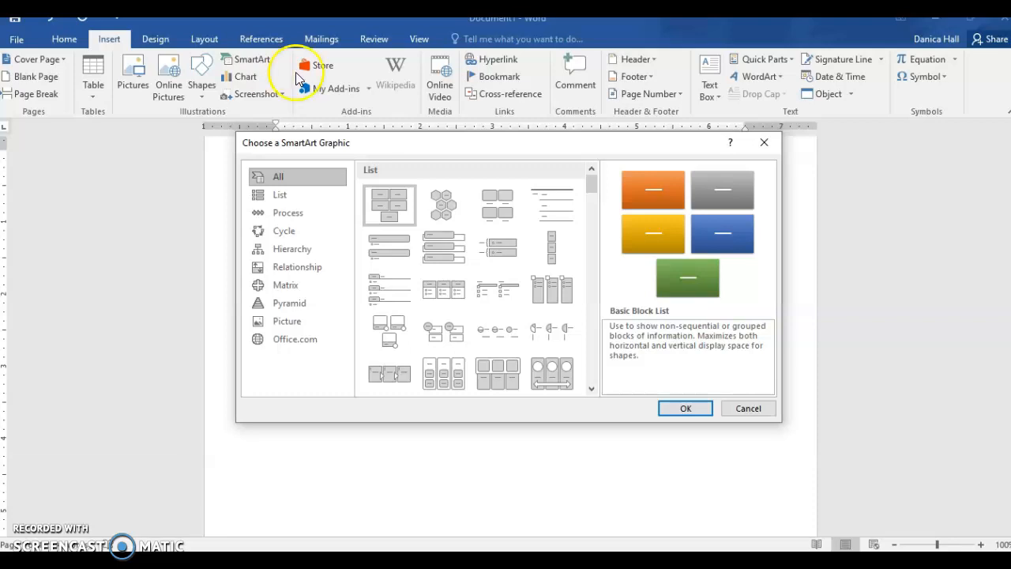
{"action": "left_click", "coordinate": [289, 196]}
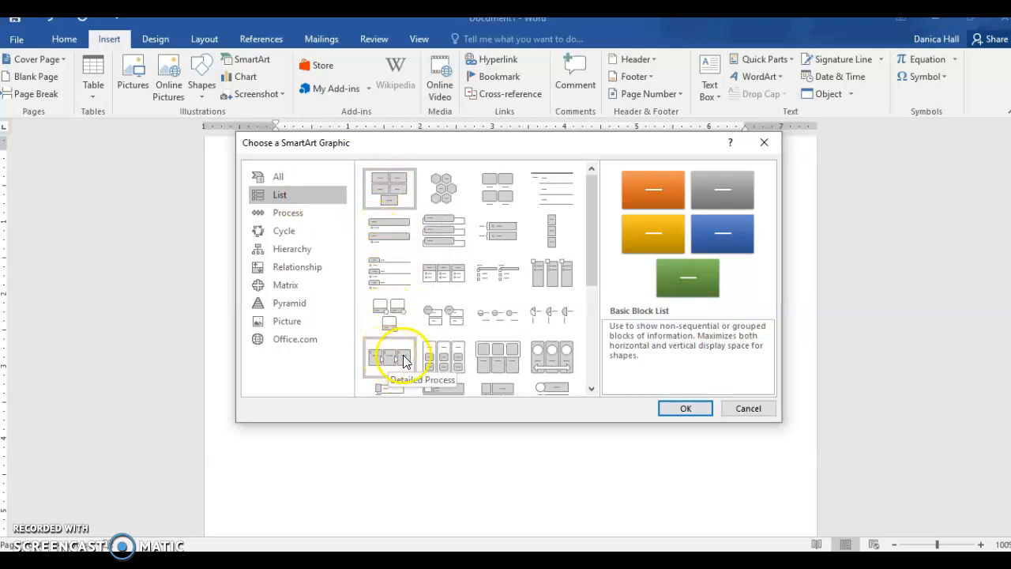
{"action": "left_click", "coordinate": [447, 360]}
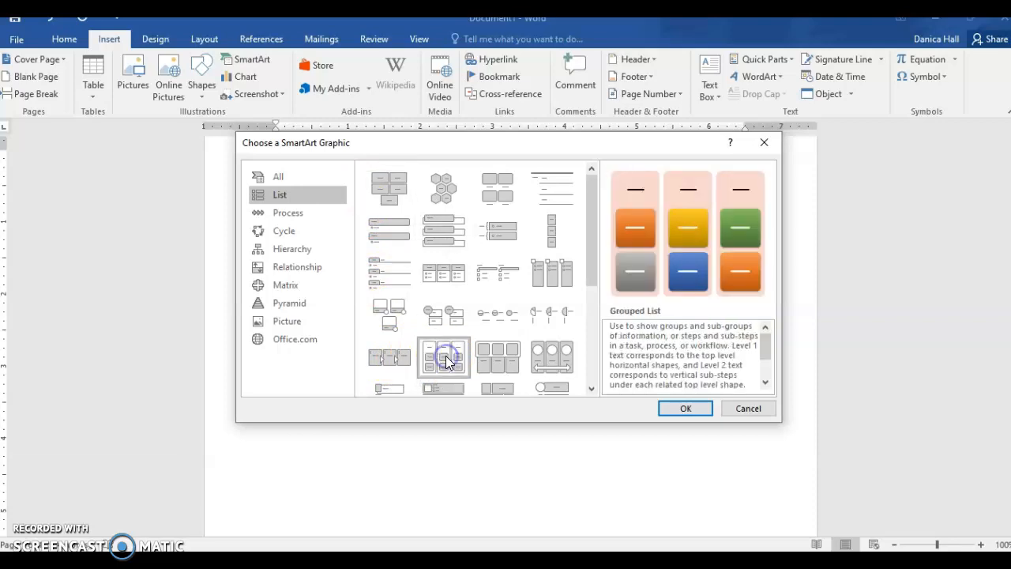
{"action": "left_click", "coordinate": [711, 406]}
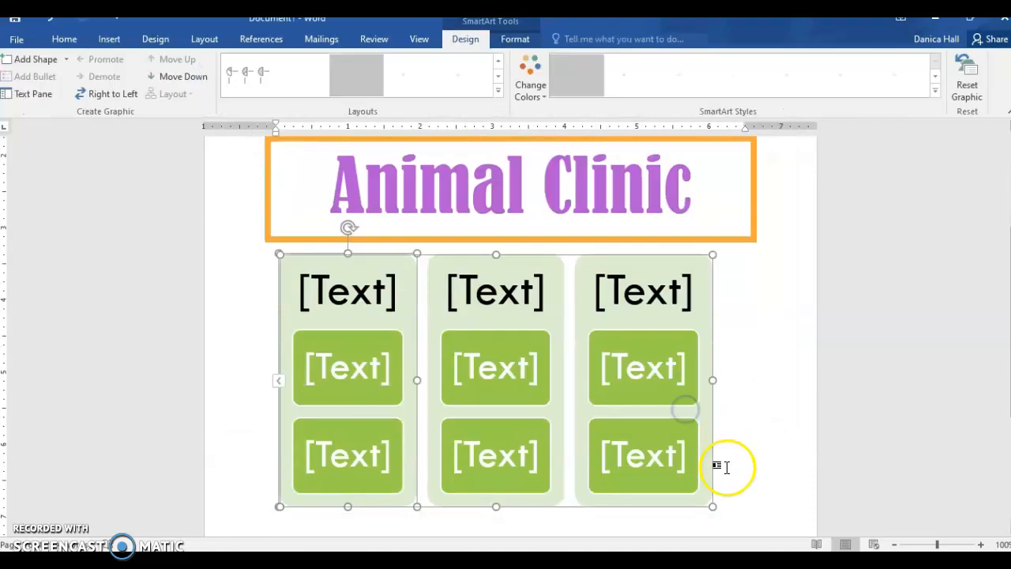
- Delete both green boxes and the heading shape of the first SmartArt column to leave a two-column list
{"action": "scroll", "coordinate": [662, 427], "scroll_direction": "up", "scroll_amount": 3}
{"action": "scroll", "coordinate": [662, 425], "scroll_direction": "up", "scroll_amount": 1}
{"action": "scroll", "coordinate": [661, 420], "scroll_direction": "down", "scroll_amount": 5}
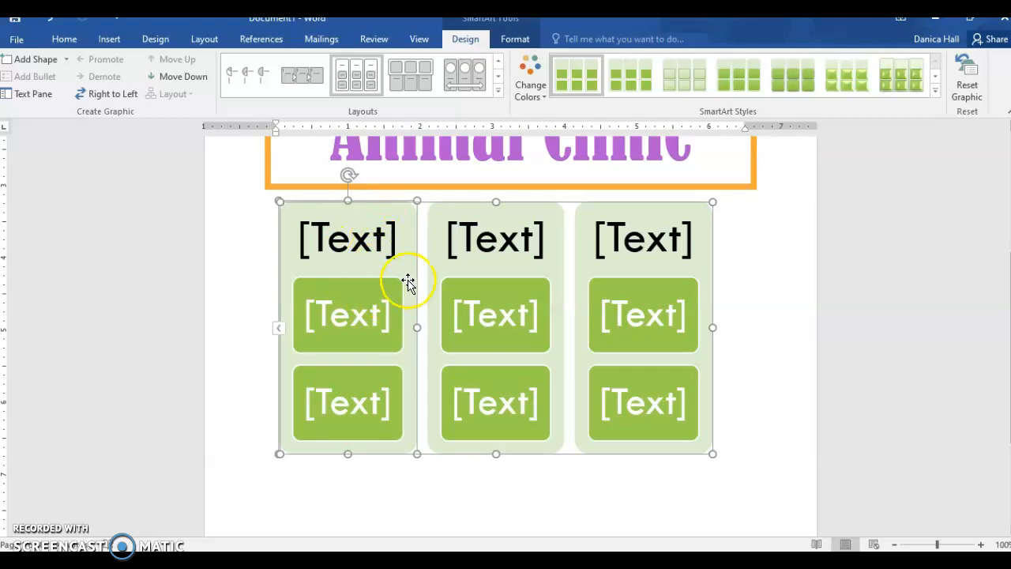
{"action": "left_click", "coordinate": [356, 308]}
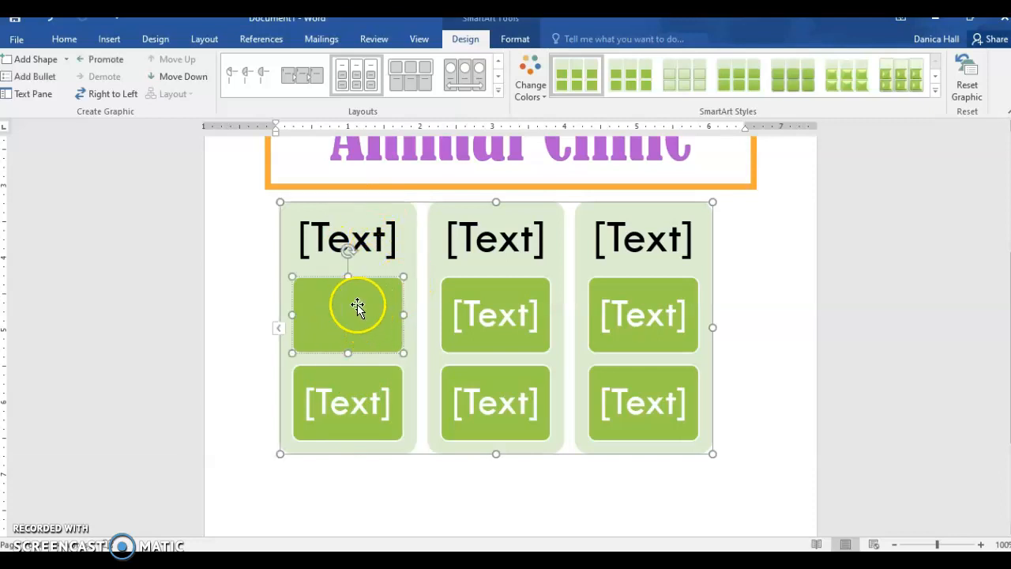
{"action": "left_click", "coordinate": [400, 296]}
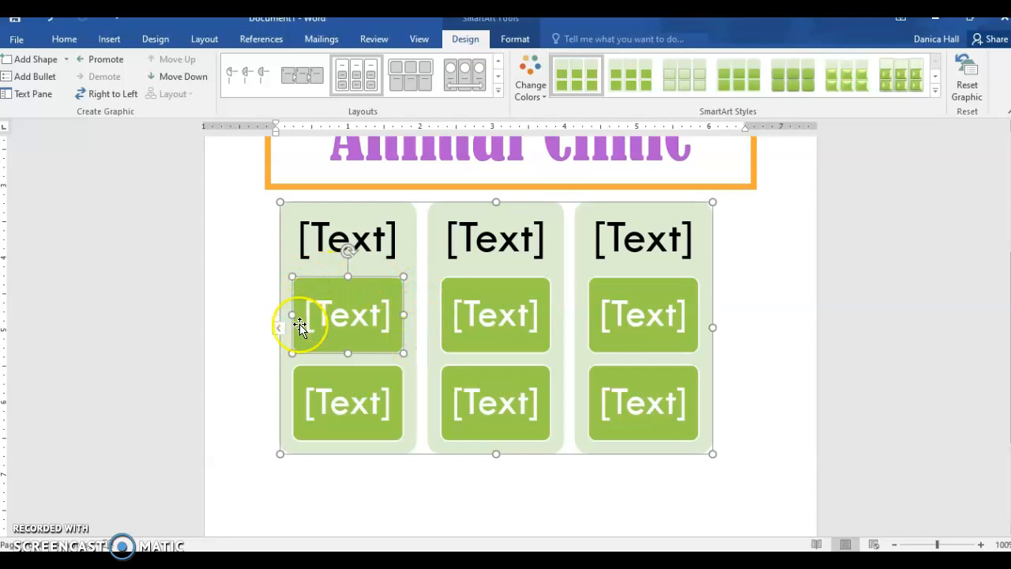
{"action": "left_click", "coordinate": [403, 294]}
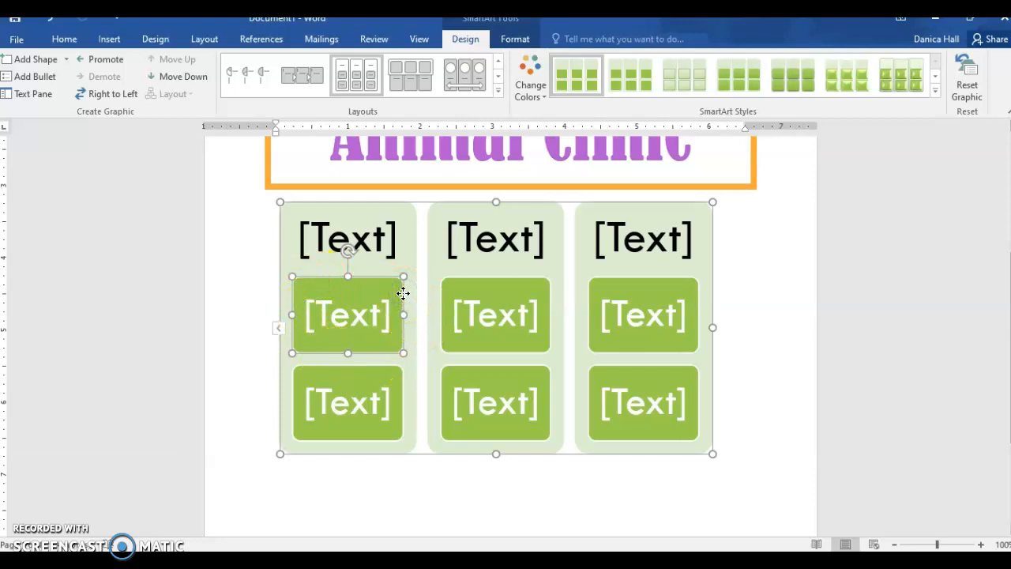
{"action": "key", "text": "Delete"}
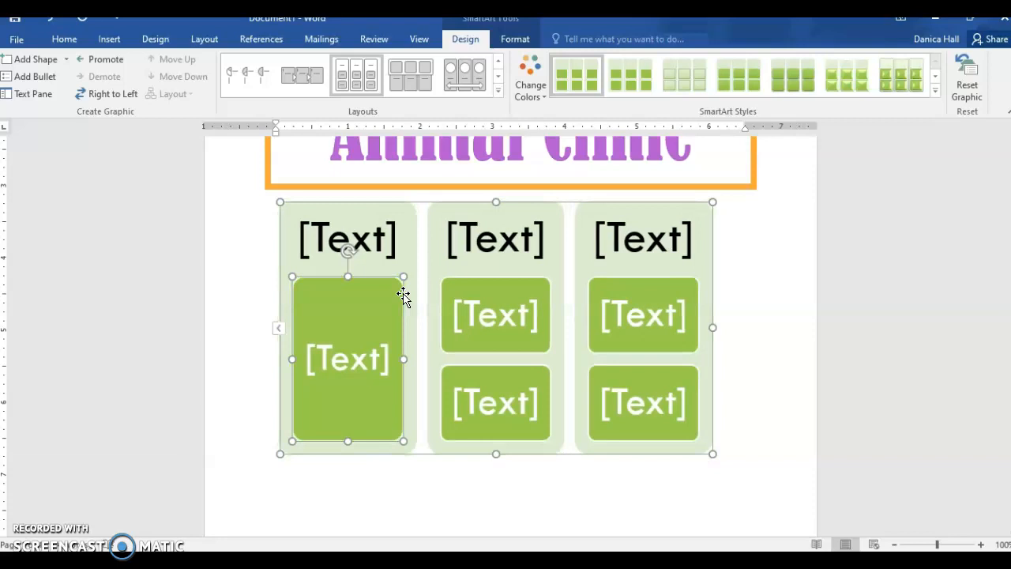
{"action": "key", "text": "Delete"}
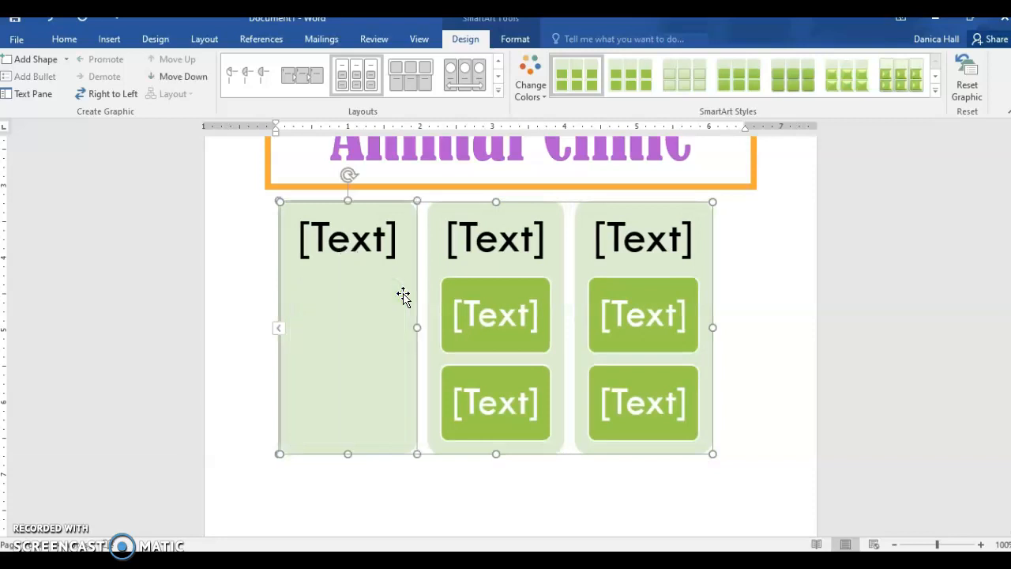
{"action": "key", "text": "Delete"}
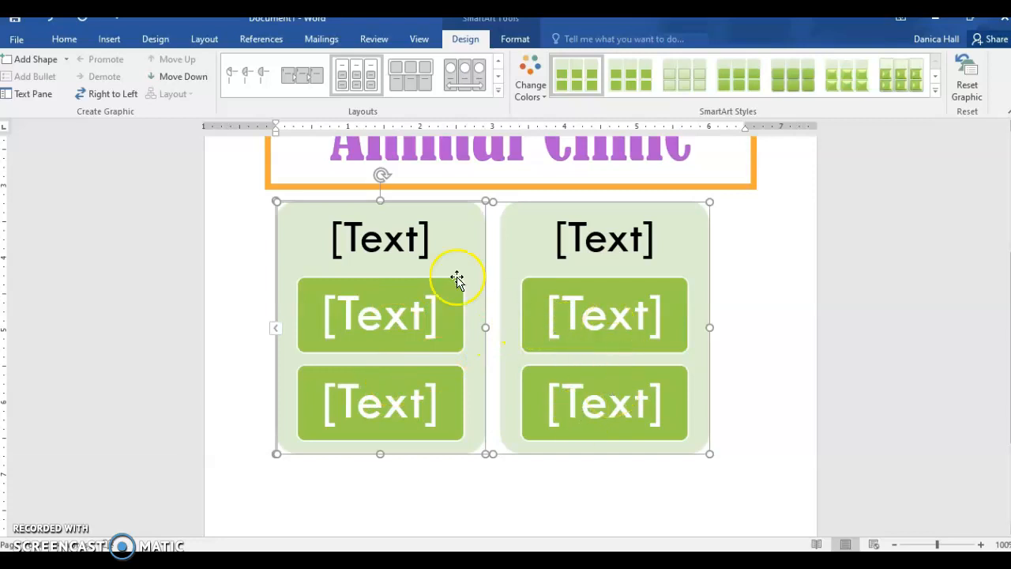
- Add two shapes after the last green box in the first SmartArt column, giving it four boxes
{"action": "left_click", "coordinate": [447, 435]}
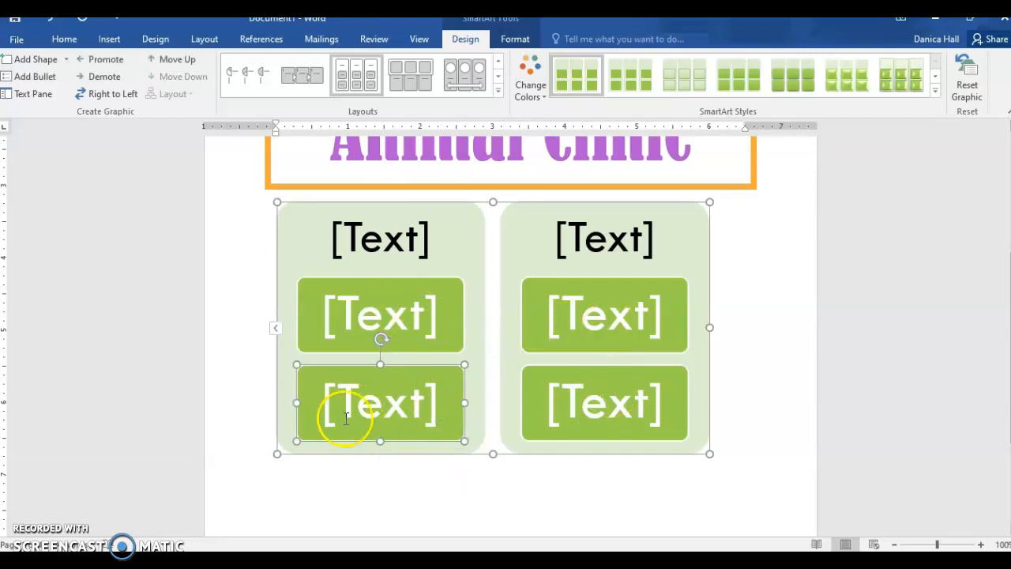
{"action": "right_click", "coordinate": [420, 403]}
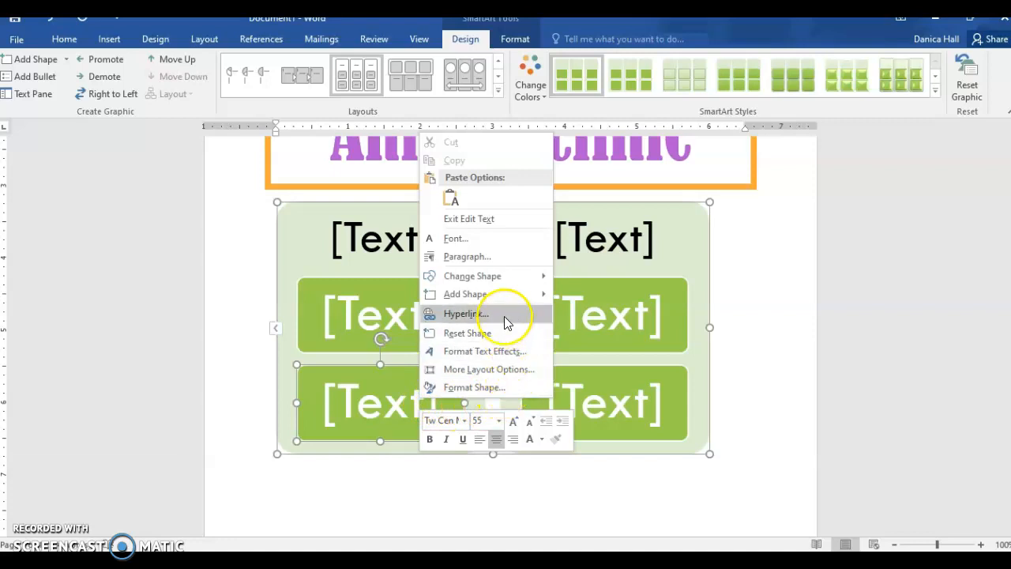
{"action": "mouse_move", "coordinate": [503, 293]}
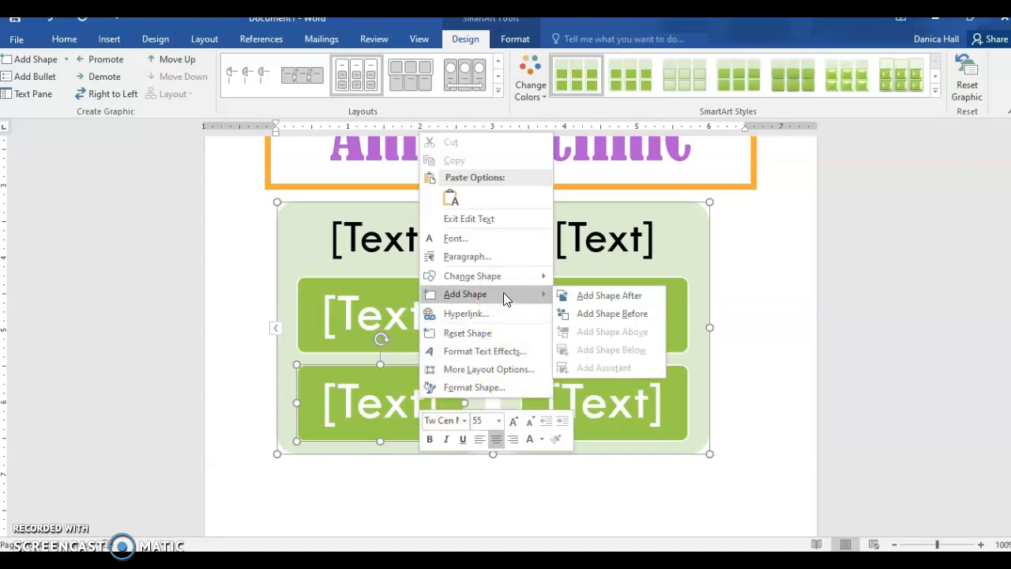
{"action": "left_click", "coordinate": [624, 298]}
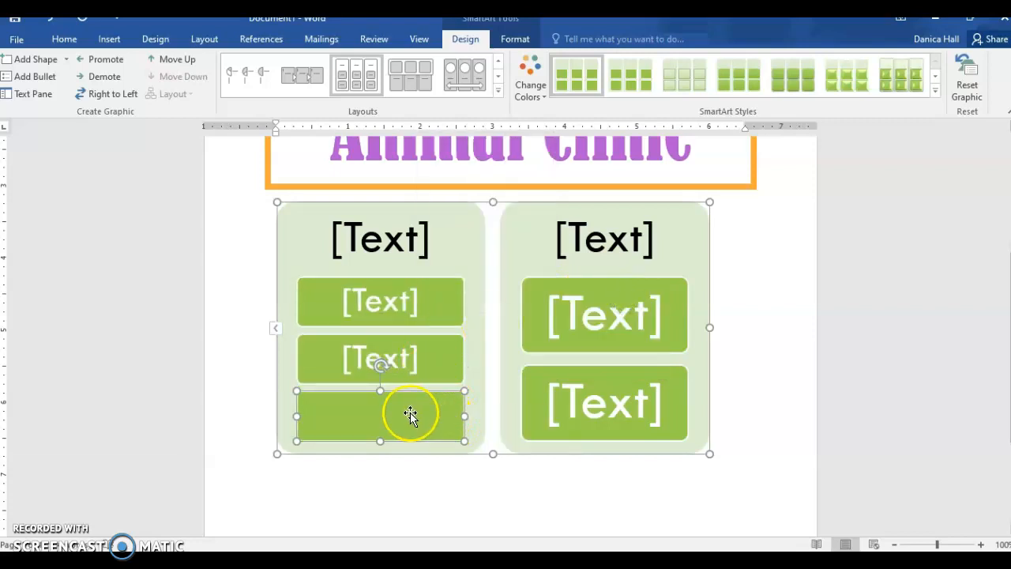
{"action": "right_click", "coordinate": [410, 415]}
{"action": "mouse_move", "coordinate": [490, 330]}
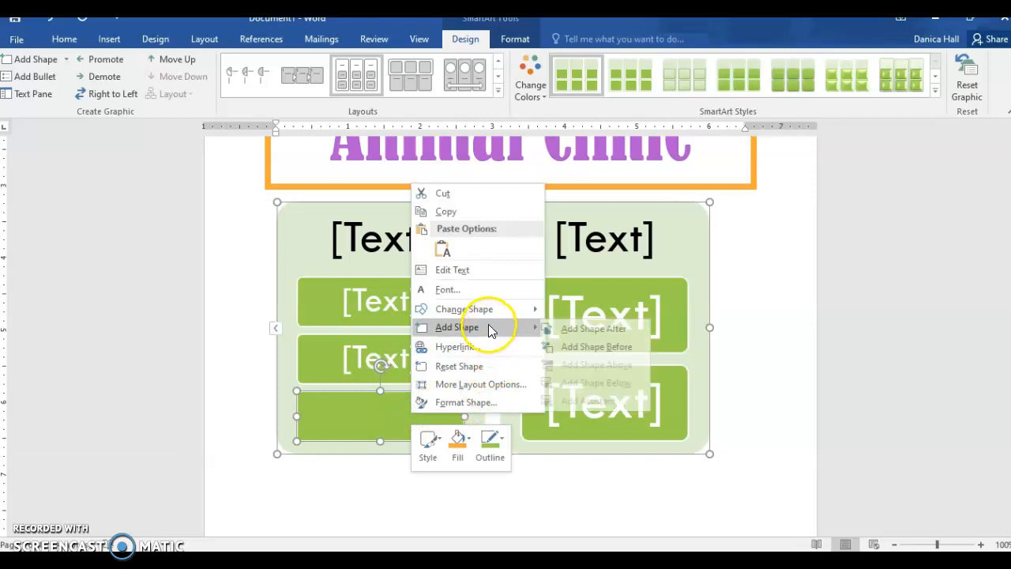
{"action": "left_click", "coordinate": [609, 333]}
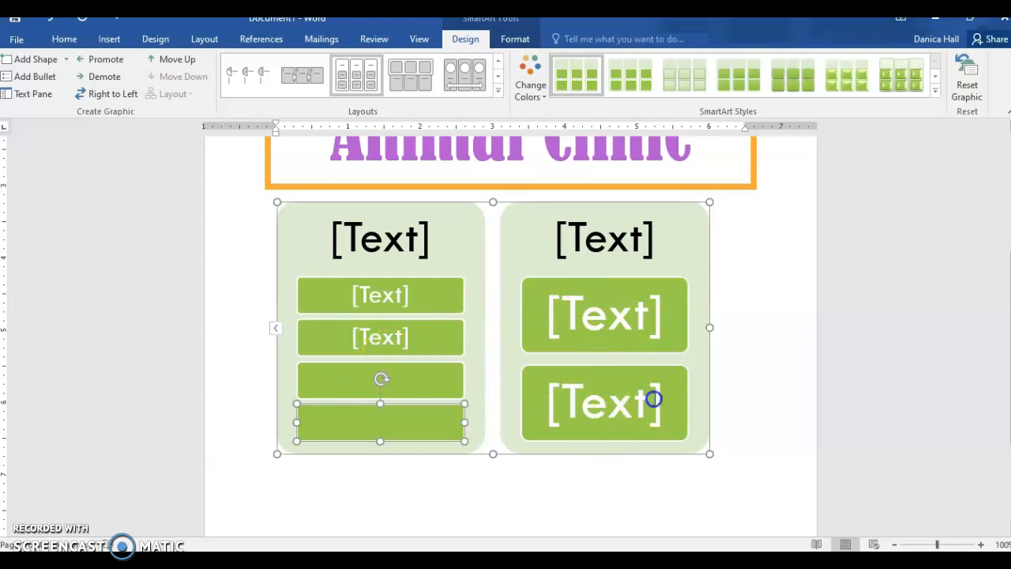
- Add two shapes after the last green box in the second SmartArt column, giving it four boxes
{"action": "left_click", "coordinate": [654, 401]}
{"action": "left_click", "coordinate": [681, 393]}
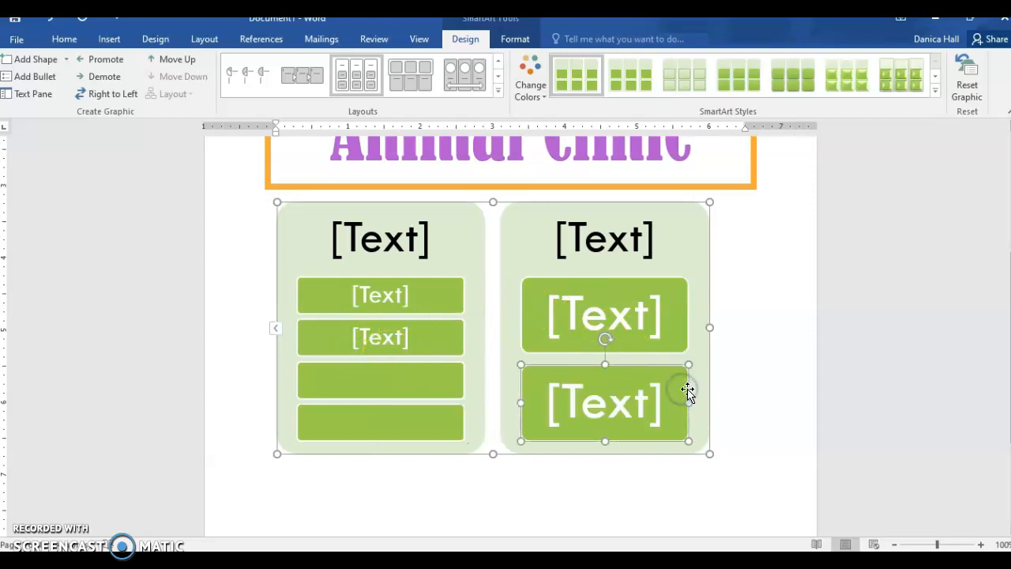
{"action": "right_click", "coordinate": [677, 386]}
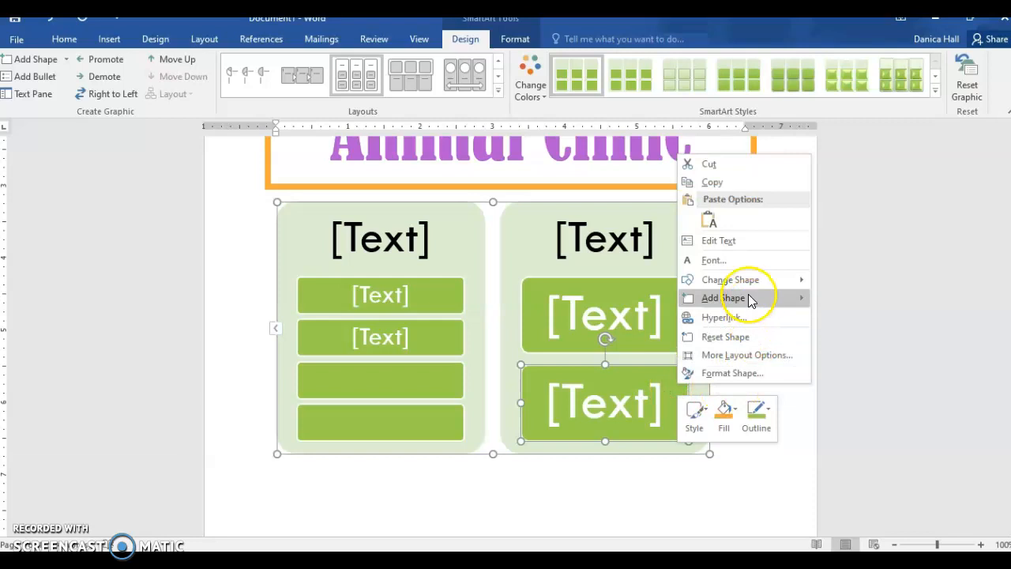
{"action": "mouse_move", "coordinate": [748, 296]}
{"action": "left_click", "coordinate": [867, 305]}
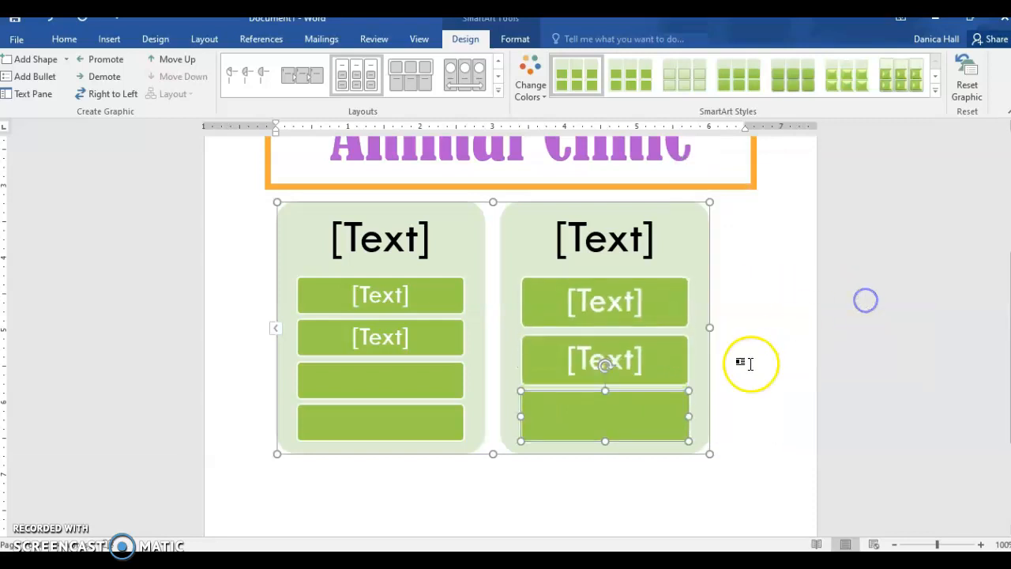
{"action": "right_click", "coordinate": [643, 408]}
{"action": "mouse_move", "coordinate": [763, 321]}
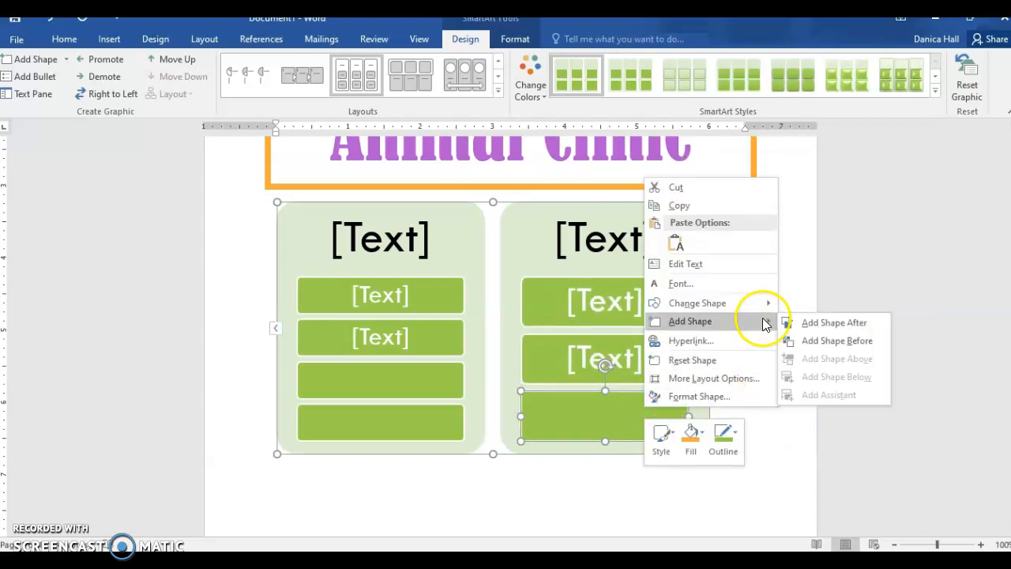
{"action": "left_click", "coordinate": [831, 319]}
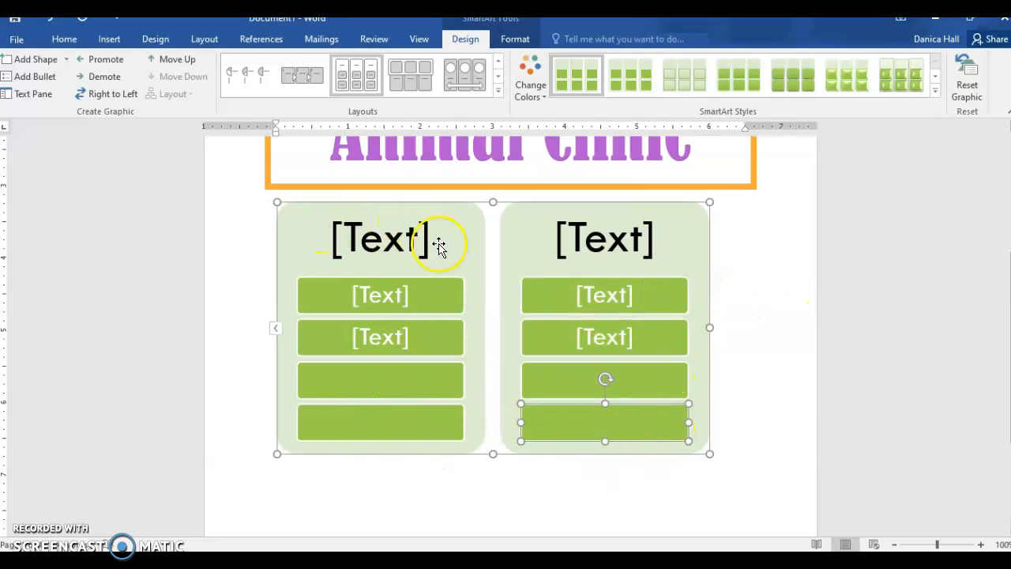
- Enter "Patients" as the first column's heading and "Birds" in its first box
{"action": "left_click", "coordinate": [392, 233]}
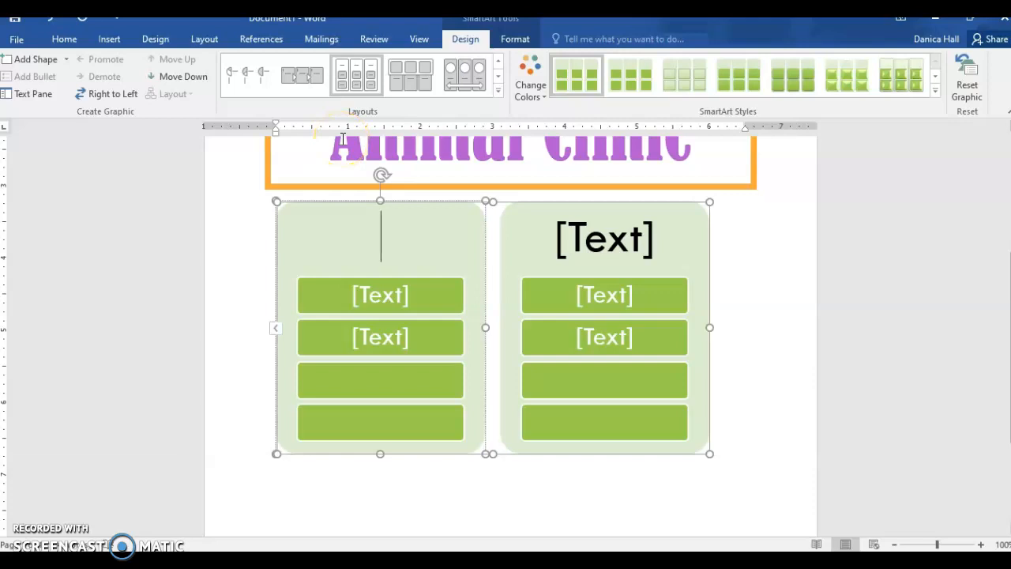
{"action": "type", "text": "Pa"}
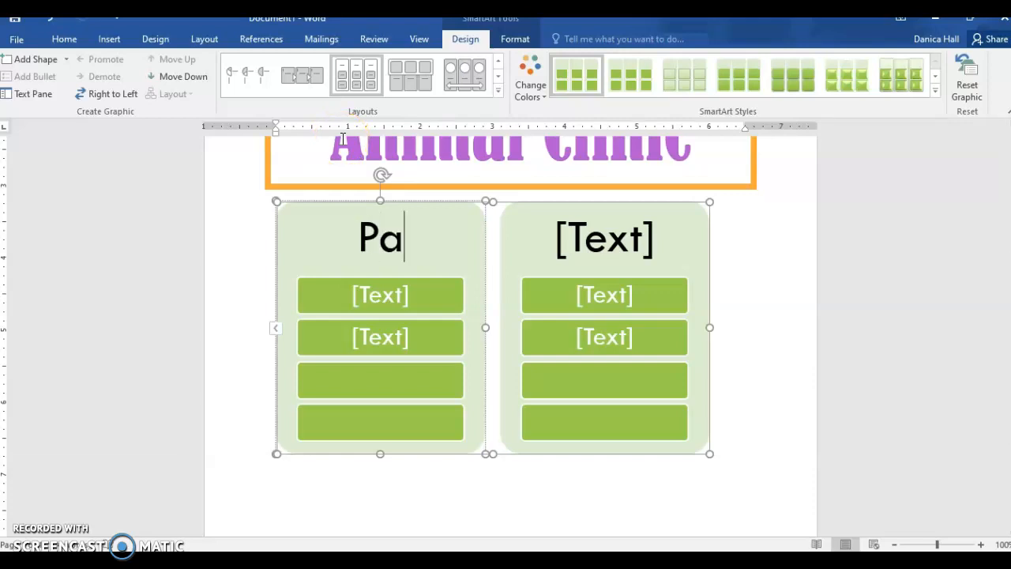
{"action": "type", "text": "tients"}
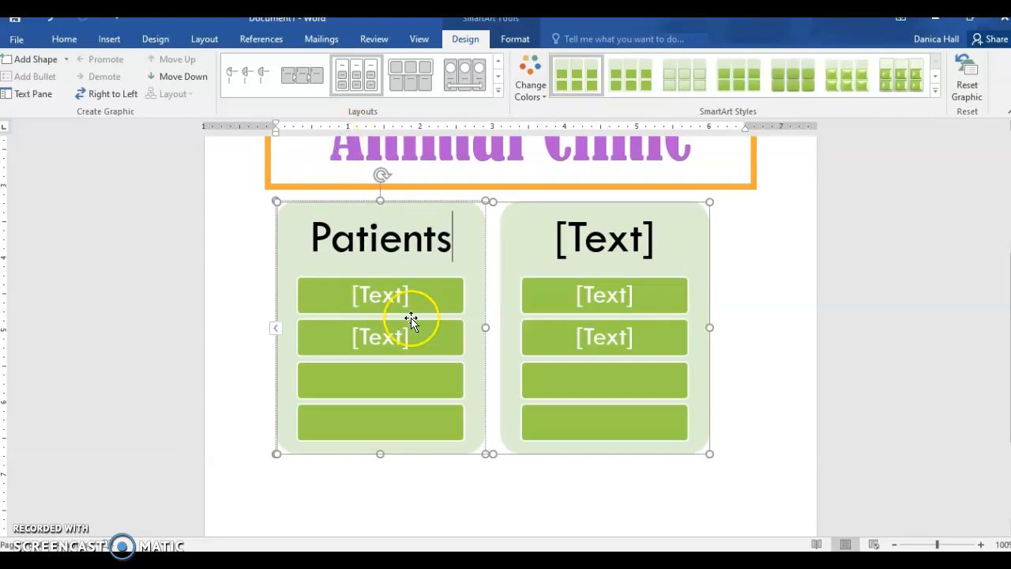
{"action": "left_click", "coordinate": [411, 293]}
{"action": "type", "text": "Birds"}
{"action": "key", "text": "Return"}
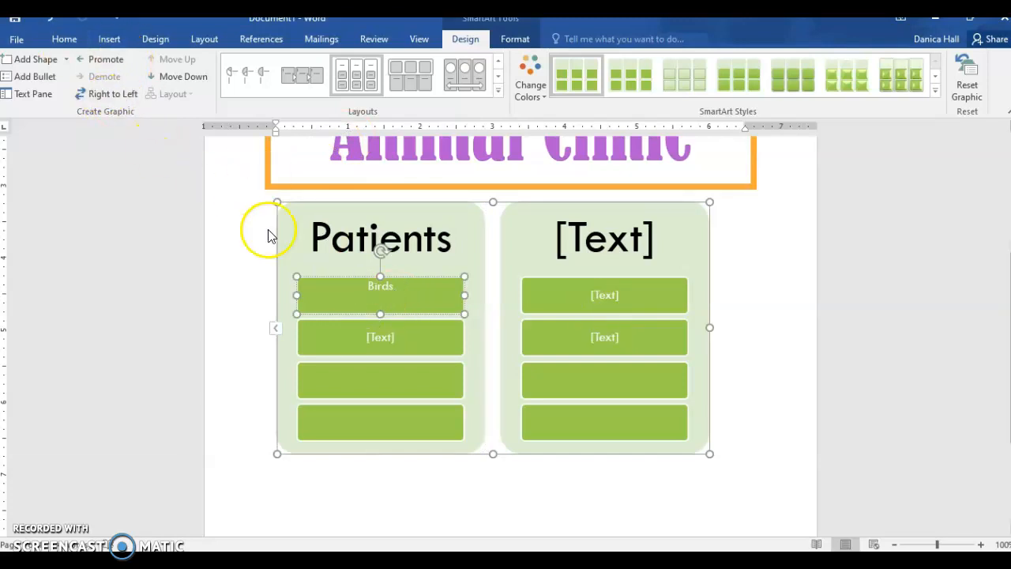
{"action": "left_click", "coordinate": [46, 21]}
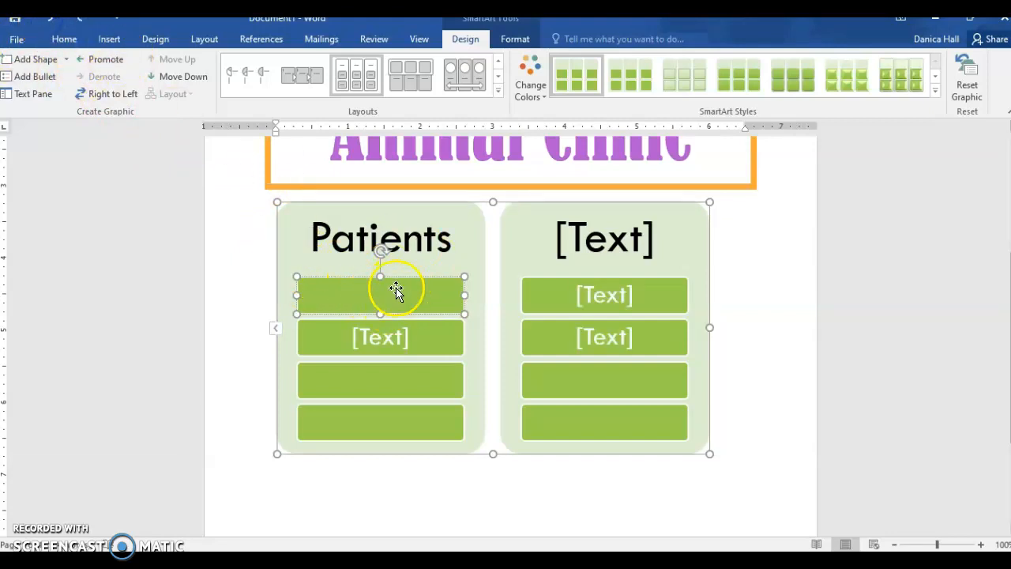
{"action": "type", "text": "Birds"}
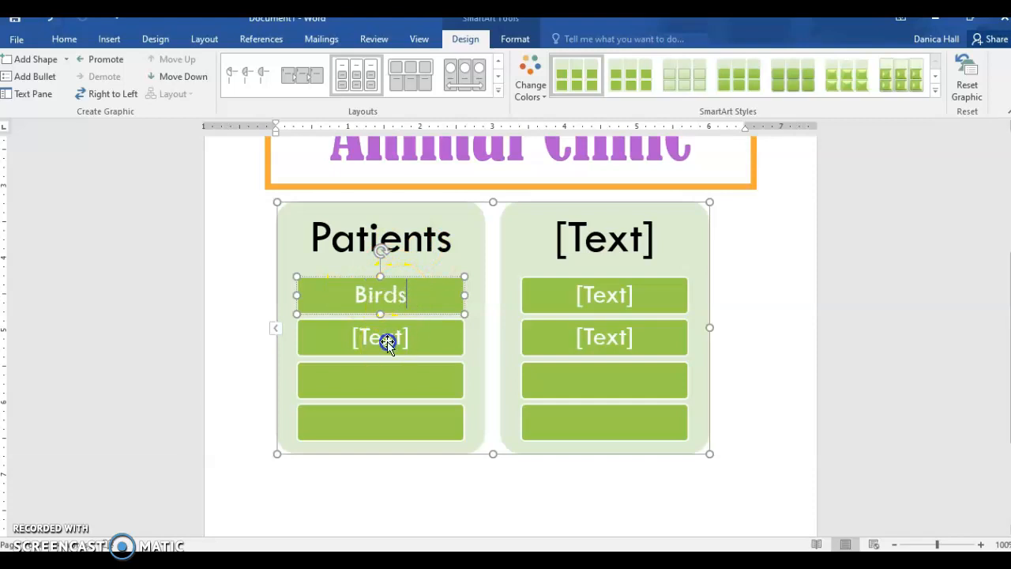
- Fill the remaining three boxes under "Patients" with "Cats", "Dogs" and "Rabbits"
{"action": "left_click", "coordinate": [424, 342]}
{"action": "type", "text": "Cats"}
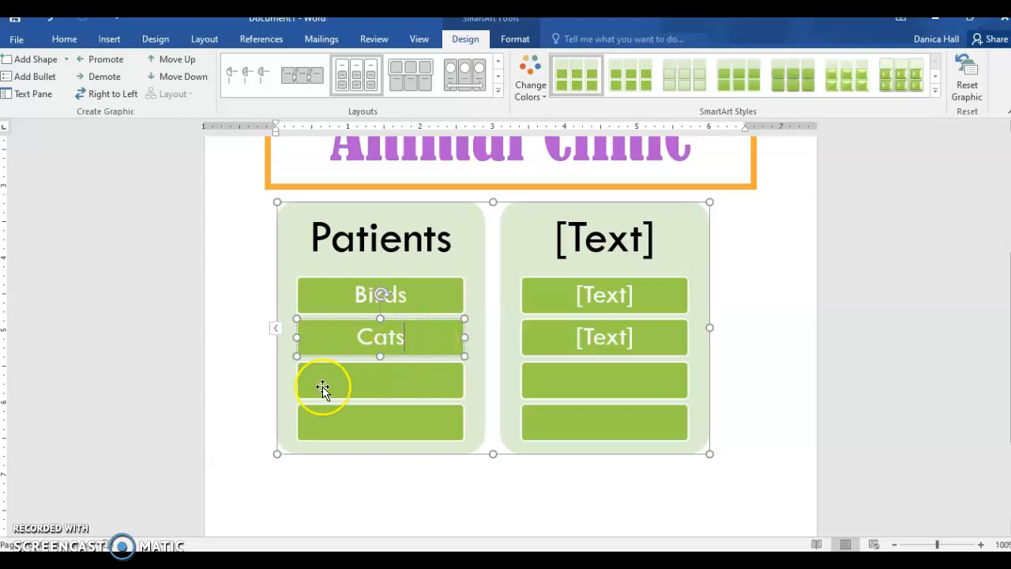
{"action": "left_click", "coordinate": [393, 384]}
{"action": "type", "text": "Dogs"}
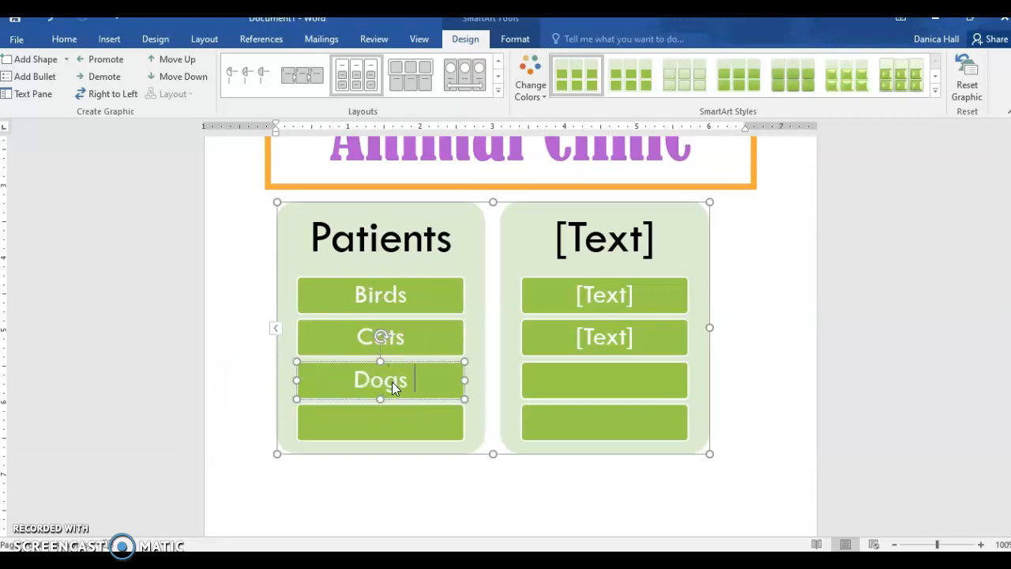
{"action": "left_click", "coordinate": [399, 423]}
{"action": "type", "text": "Rabbits"}
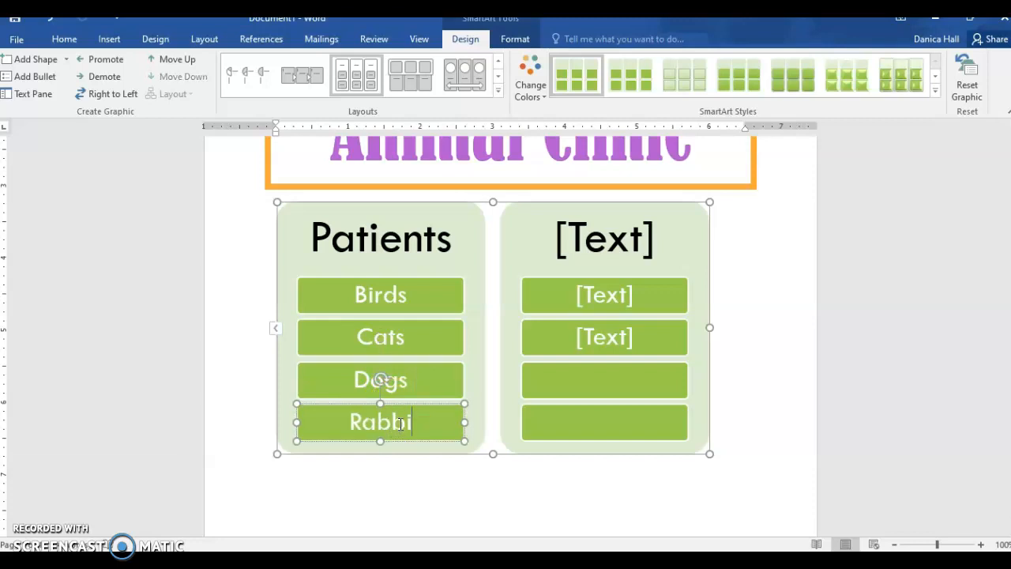
- Enter "Services" as the second column's heading and "Boarding" in its first box
{"action": "left_click", "coordinate": [621, 239]}
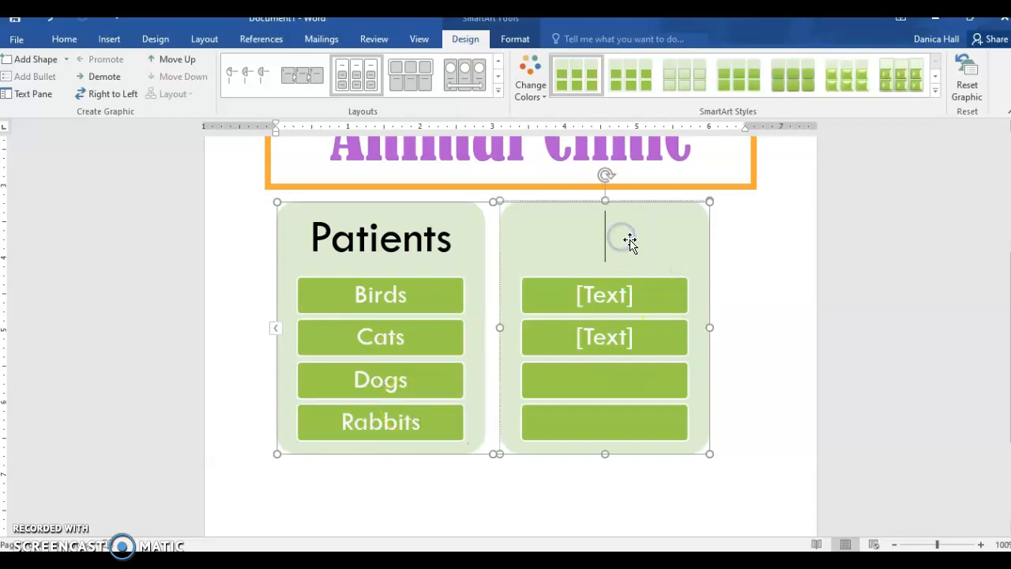
{"action": "type", "text": "Services"}
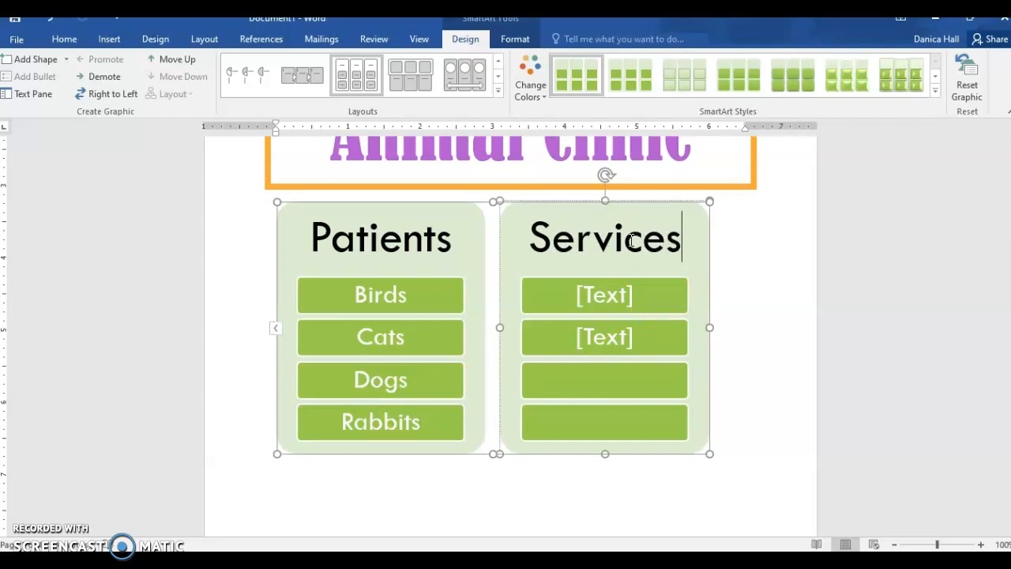
{"action": "left_click", "coordinate": [613, 294]}
{"action": "type", "text": "Boards"}
{"action": "key", "text": "BackSpace"}
{"action": "type", "text": "ing"}
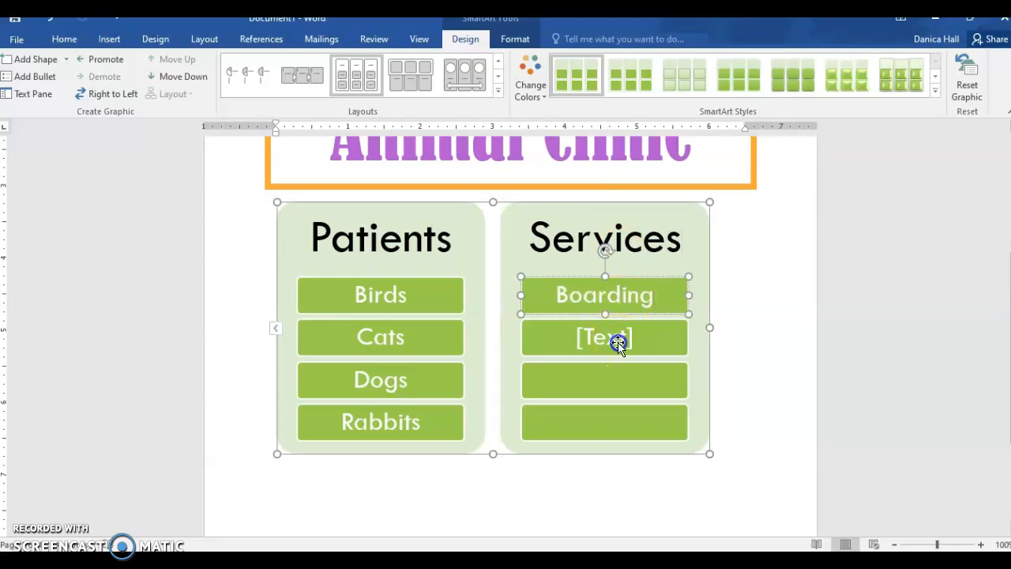
- Fill the remaining three boxes under "Services" with "Grooming", "Surgery" and "Wellness"
{"action": "left_click", "coordinate": [620, 339]}
{"action": "type", "text": "Gromming"}
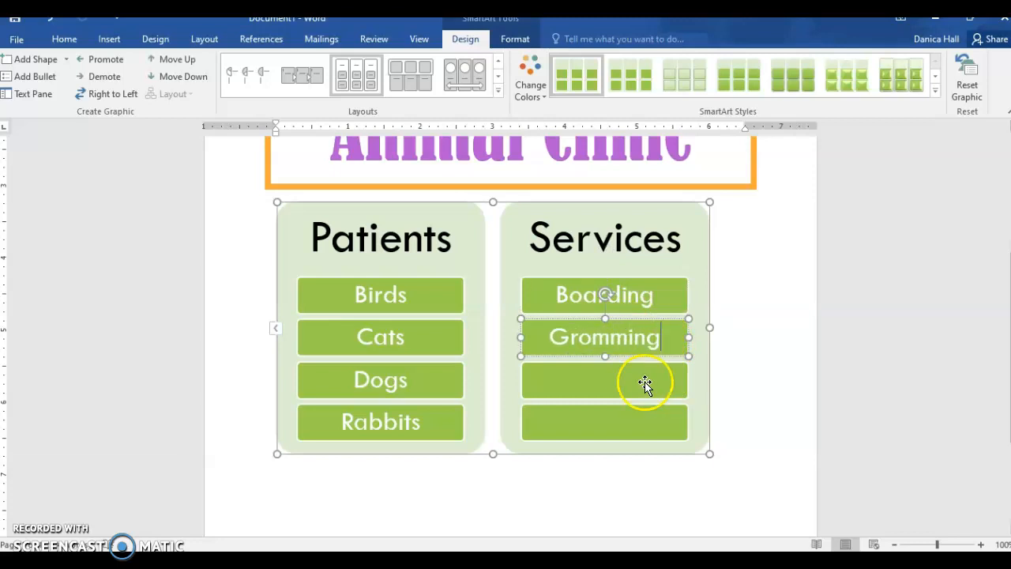
{"action": "left_click", "coordinate": [627, 345]}
{"action": "key", "text": "BackSpace"}
{"action": "type", "text": "ooming"}
{"action": "left_click", "coordinate": [630, 375]}
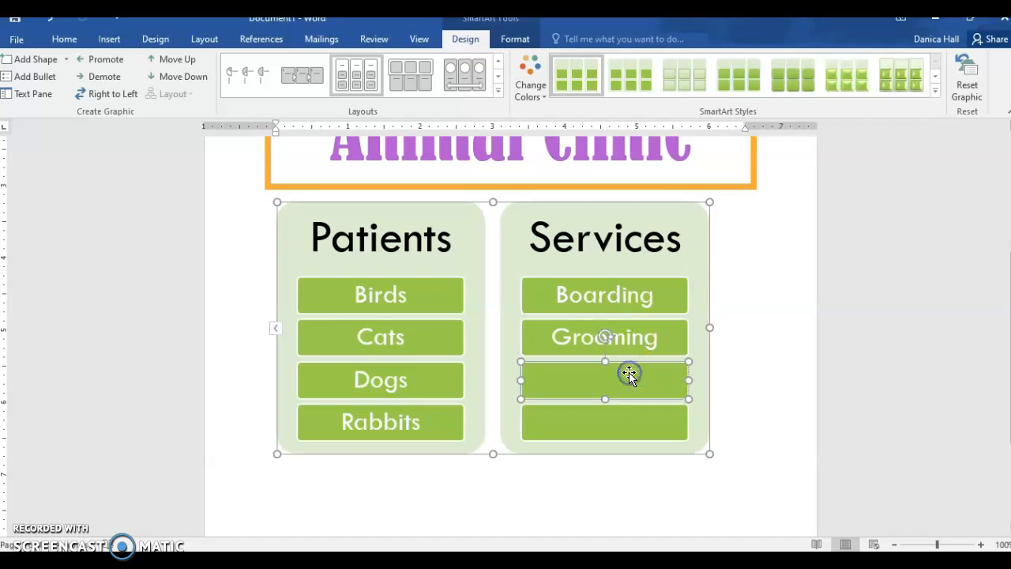
{"action": "type", "text": "Surgery"}
{"action": "left_click", "coordinate": [621, 422]}
{"action": "type", "text": "Wellness"}
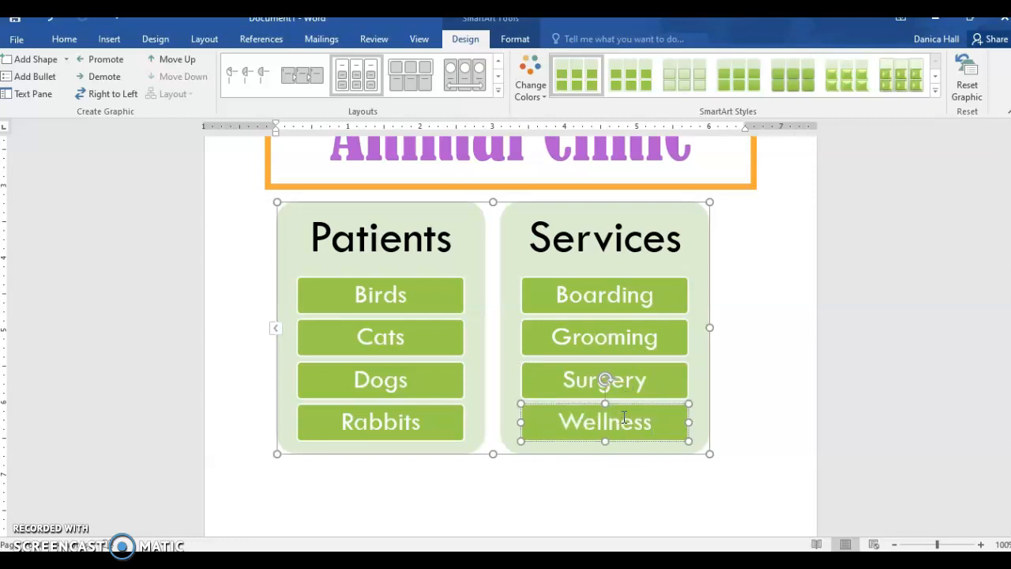
- Recolor the SmartArt graphic with the blue-to-green color range from the Colorful category
{"action": "left_click", "coordinate": [603, 473]}
{"action": "left_click", "coordinate": [698, 244]}
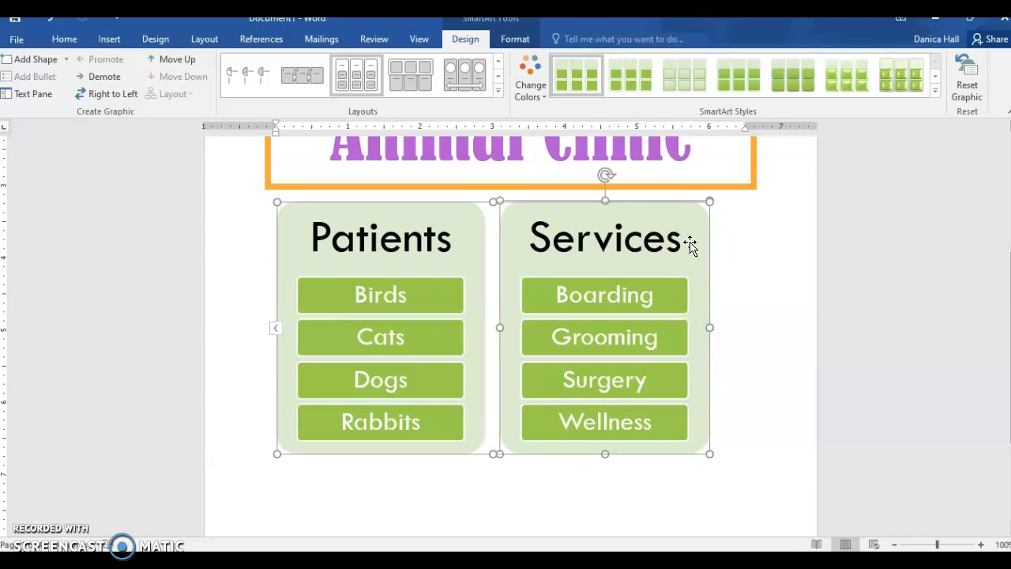
{"action": "left_click", "coordinate": [535, 91]}
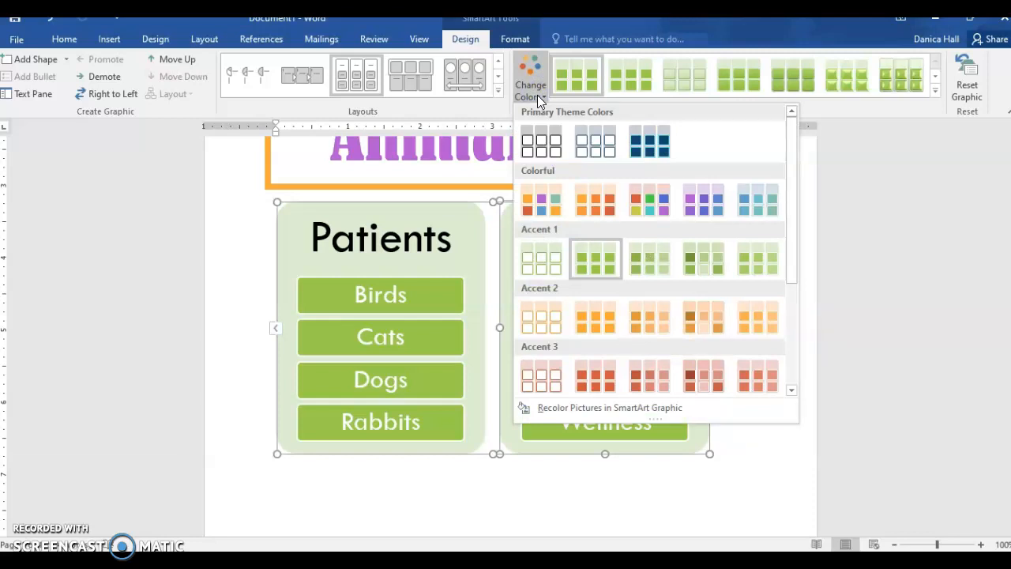
{"action": "left_click", "coordinate": [559, 151]}
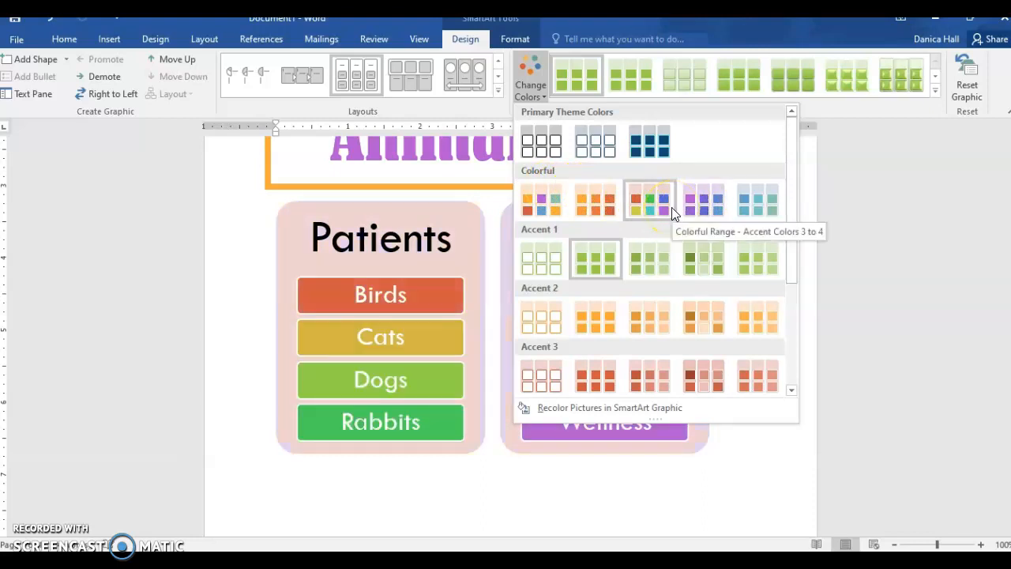
{"action": "left_click", "coordinate": [757, 206]}
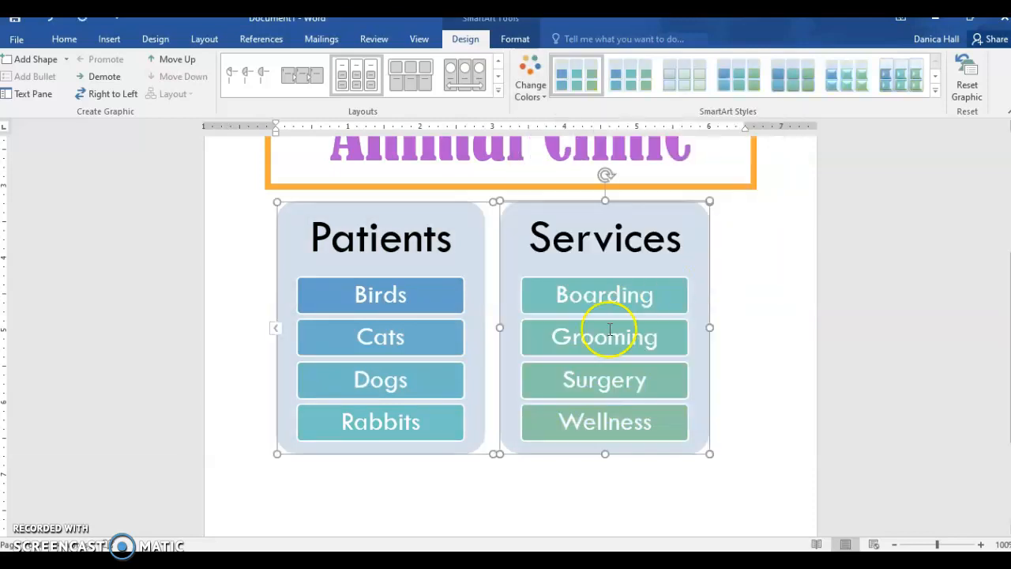